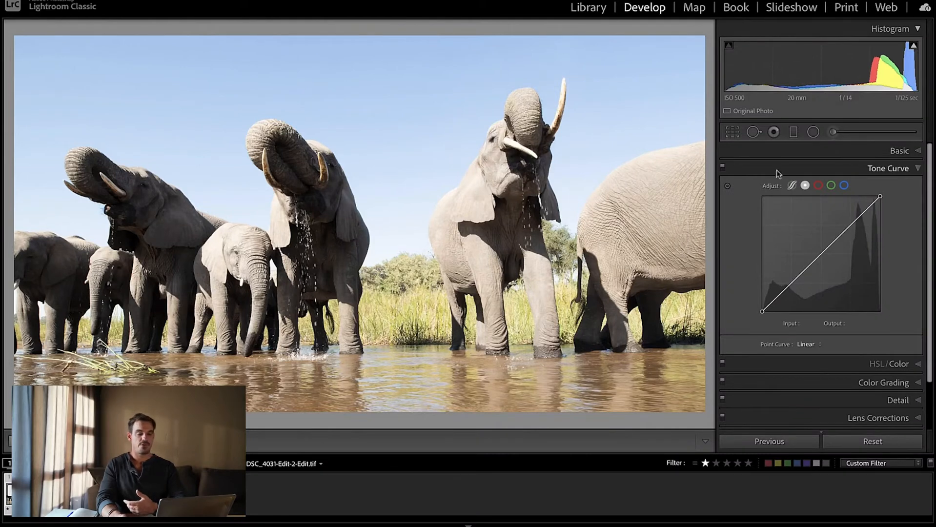
Unlock the crop's aspect ratio and crop the photo's right side to partway through the rightmost elephant.
left_click(727, 136)
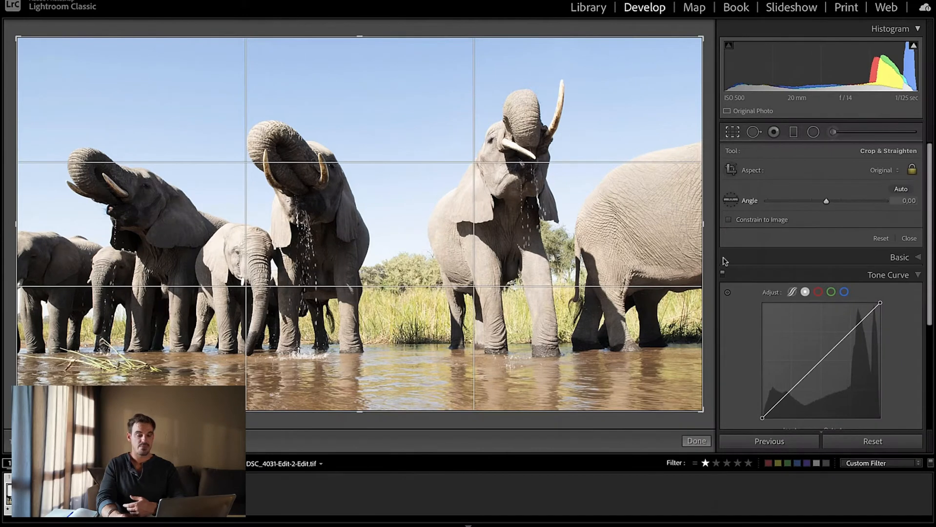
left_click_drag(703, 224, 722, 228)
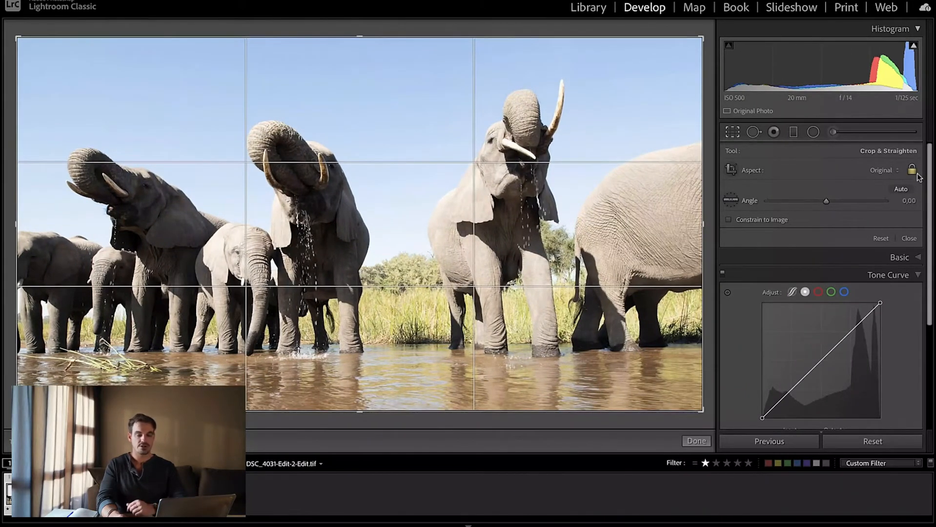
left_click(913, 171)
left_click_drag(702, 225, 635, 241)
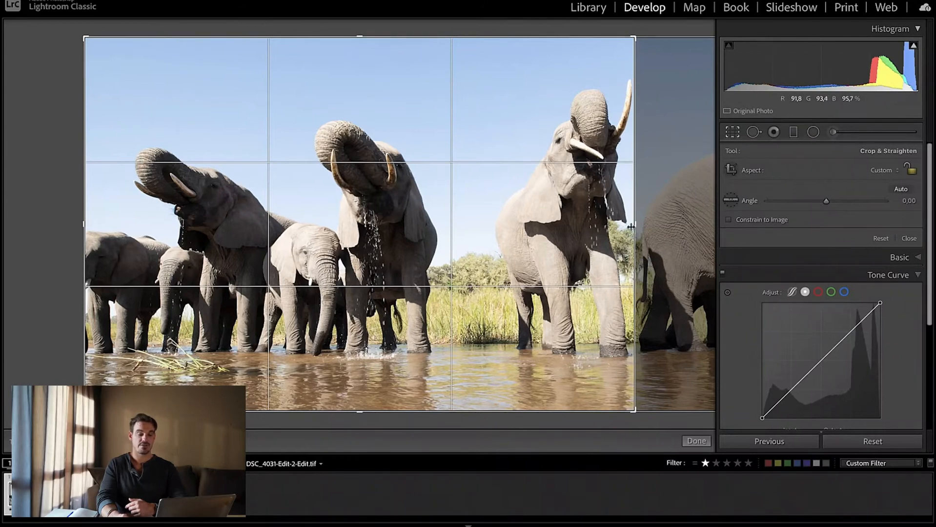
left_click_drag(635, 222, 640, 225)
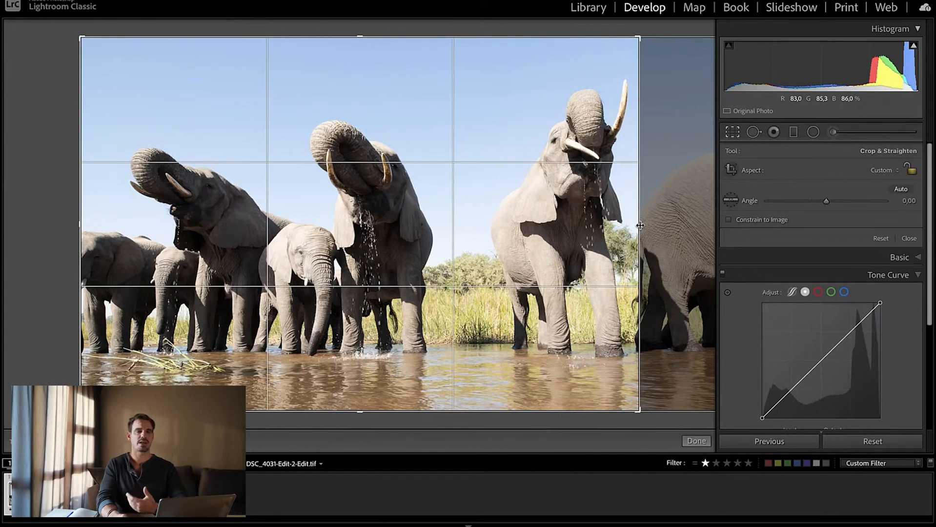
left_click_drag(640, 225, 662, 224)
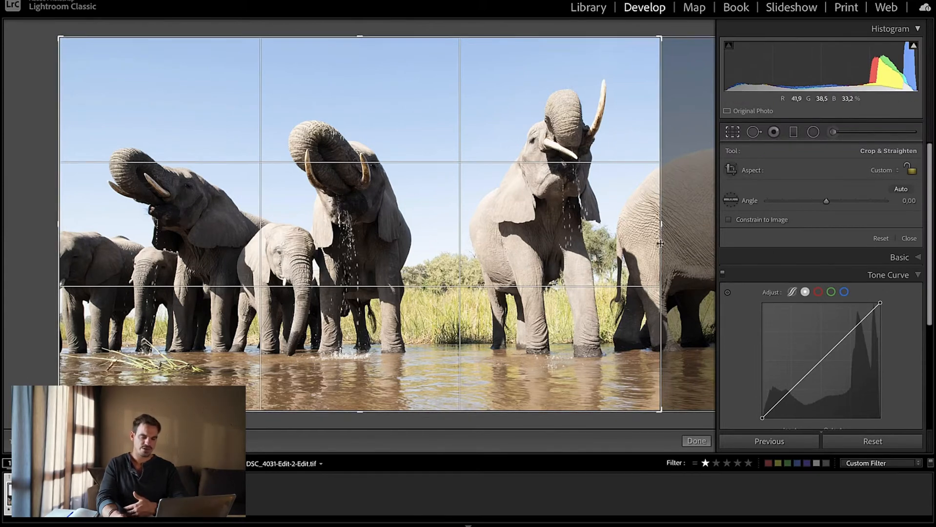
left_click(697, 441)
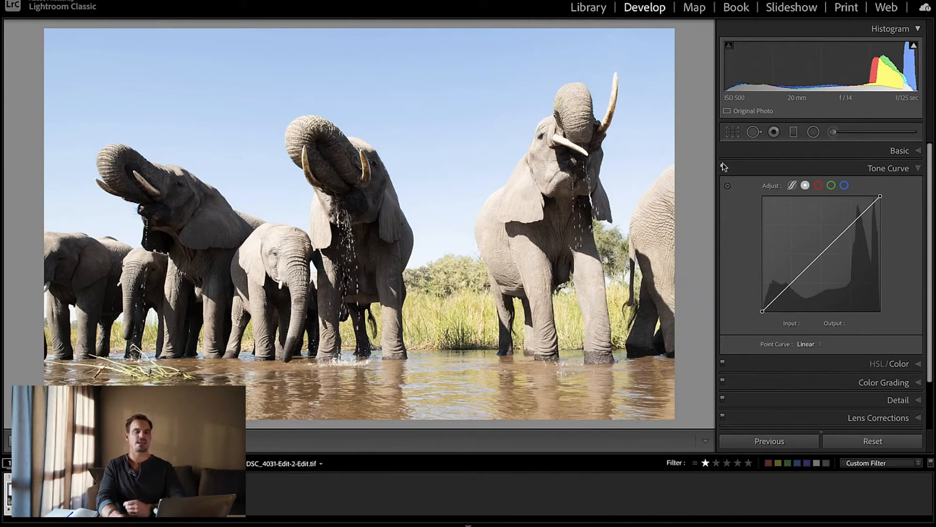
Extend the crop's right edge to include more of the rightmost elephant.
left_click(733, 132)
left_click_drag(715, 224, 678, 230)
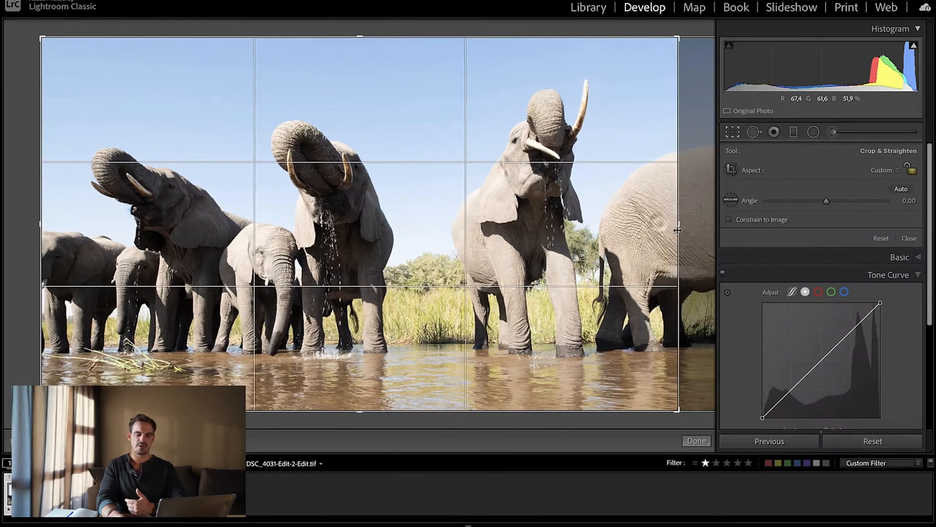
key("Return")
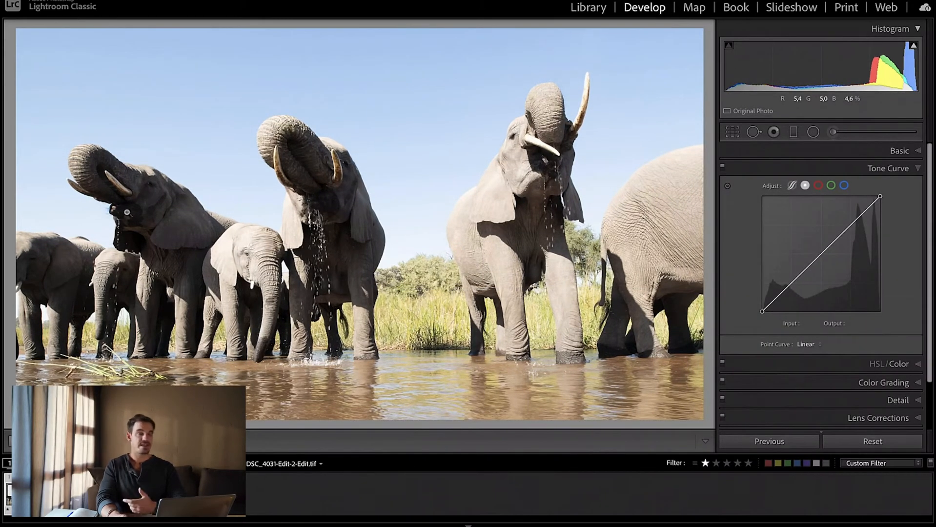
left_click(47, 241)
left_click(36, 260)
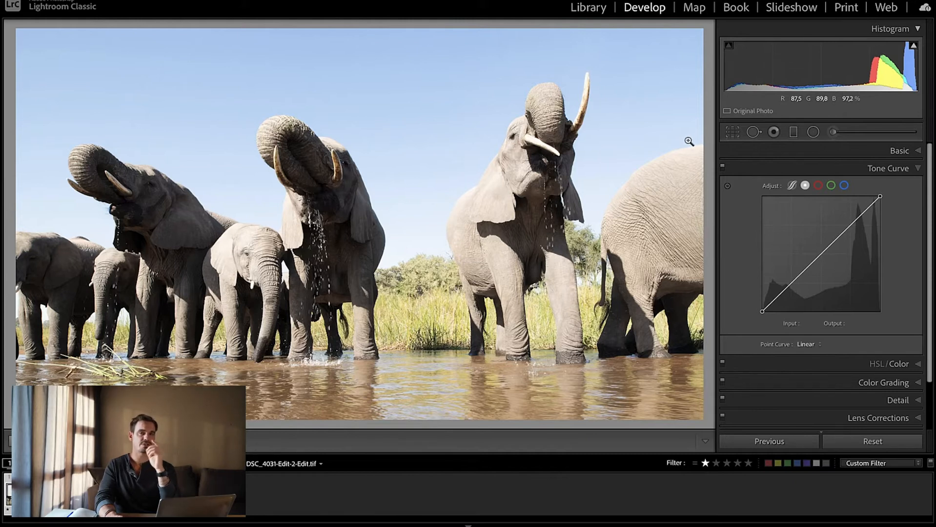
Crop a narrow strip off the photo's left edge and a thinner strip off its right edge.
left_click(732, 132)
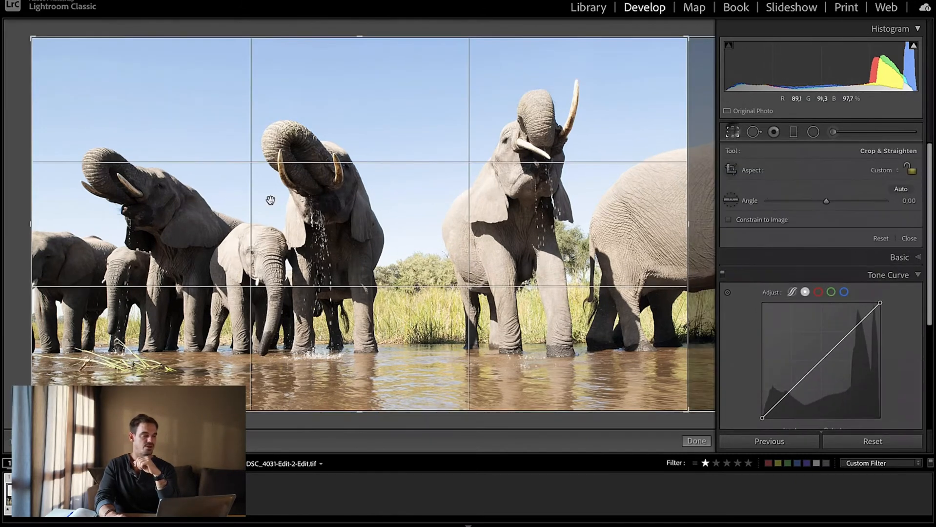
left_click_drag(28, 223, 39, 231)
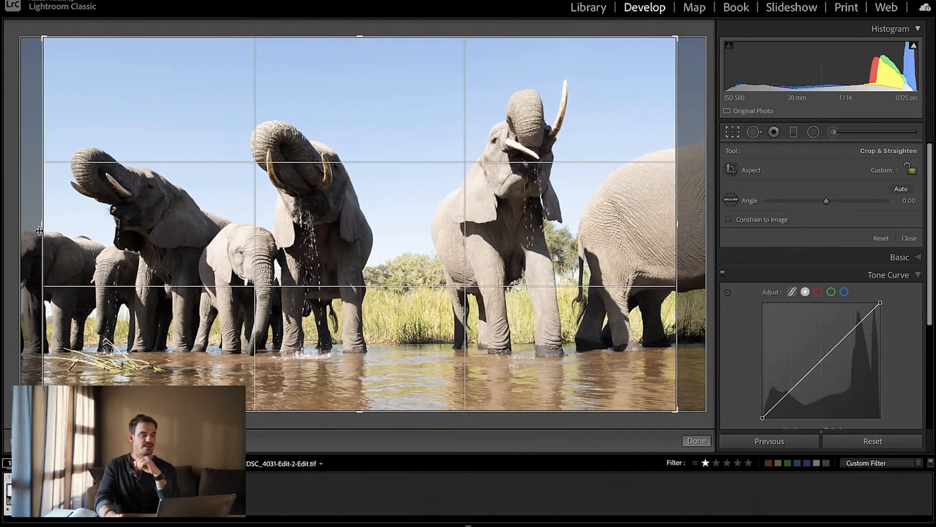
key("Return")
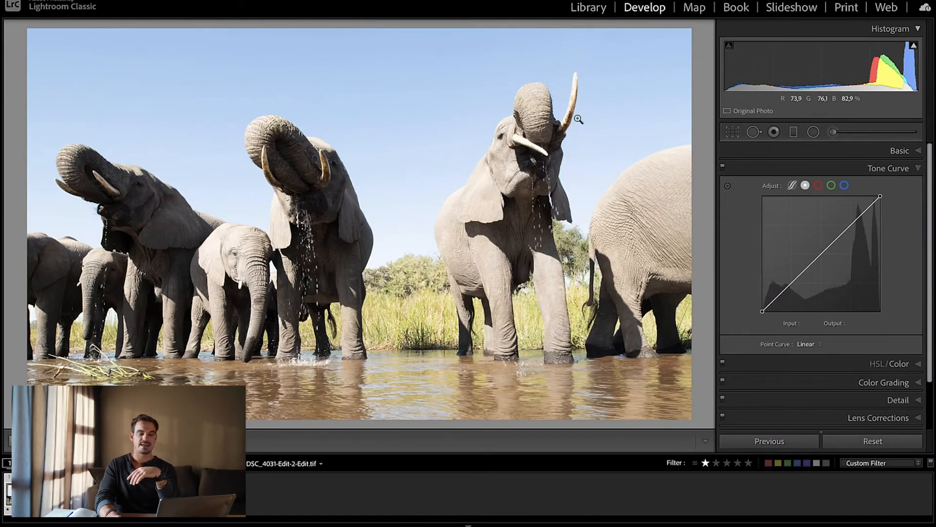
left_click(732, 133)
left_click_drag(676, 222, 668, 227)
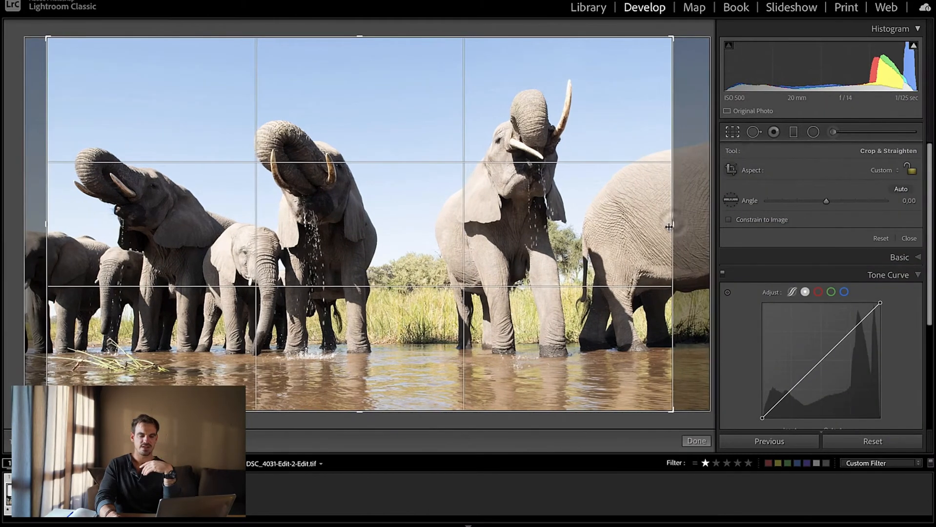
key("Return")
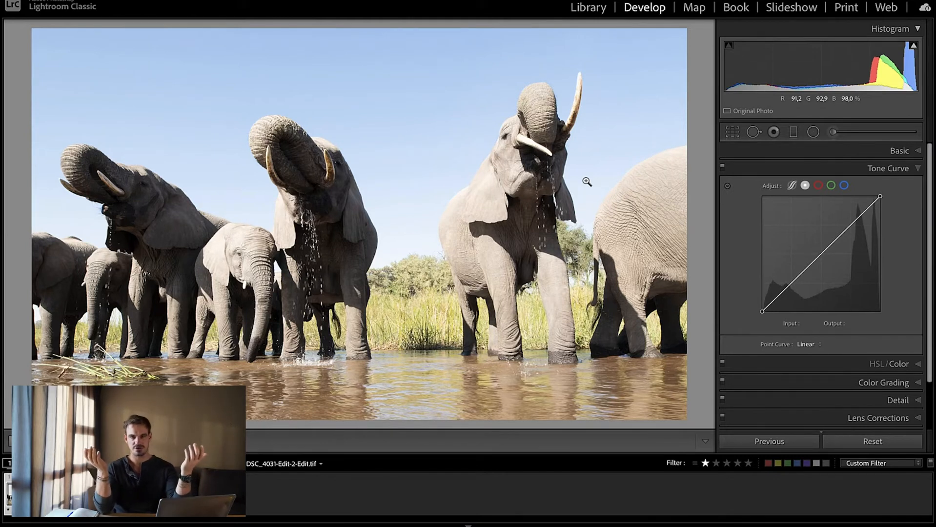
Raise the photo's Shadows to +65 and lower its Exposure to -0.80.
left_click(917, 150)
left_click_drag(824, 299, 881, 298)
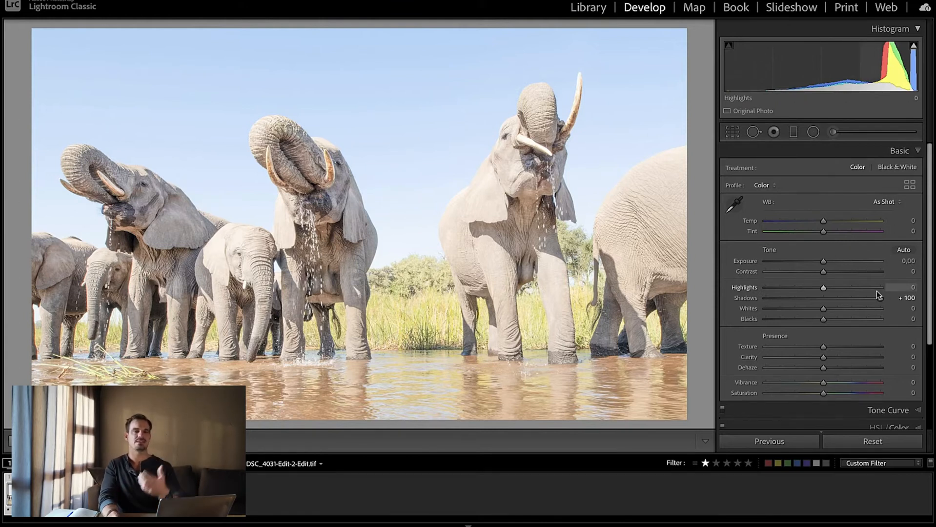
left_click_drag(883, 299, 863, 299)
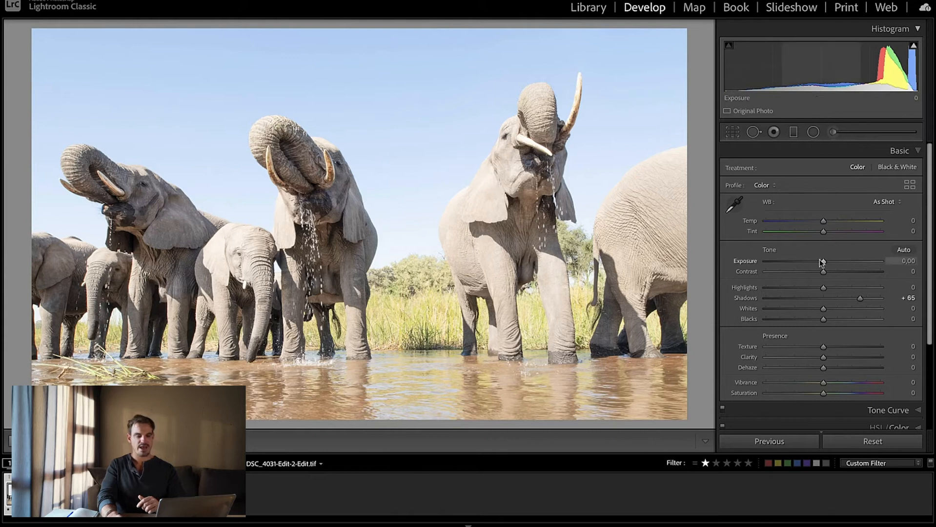
left_click_drag(823, 262, 813, 268)
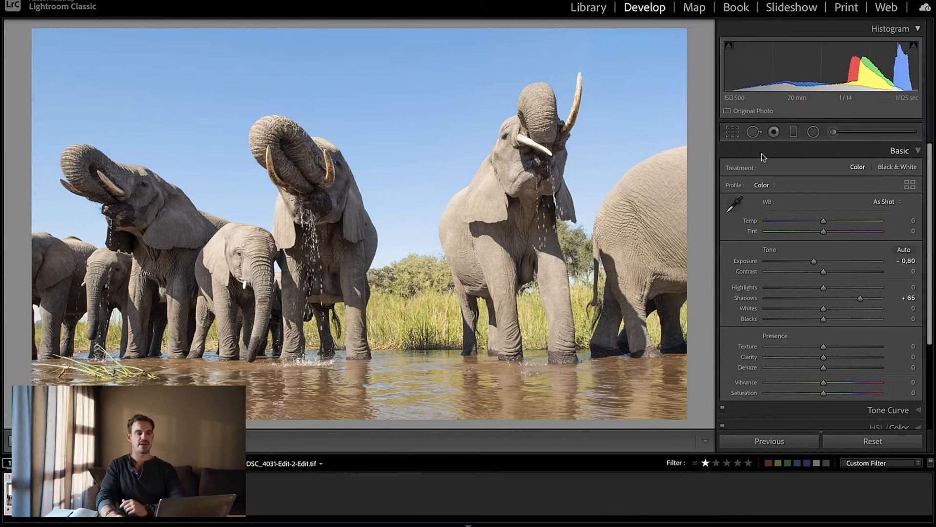
Preview the Black & White treatment, return to Color, and set the Blue luminance to -37.
left_click(904, 168)
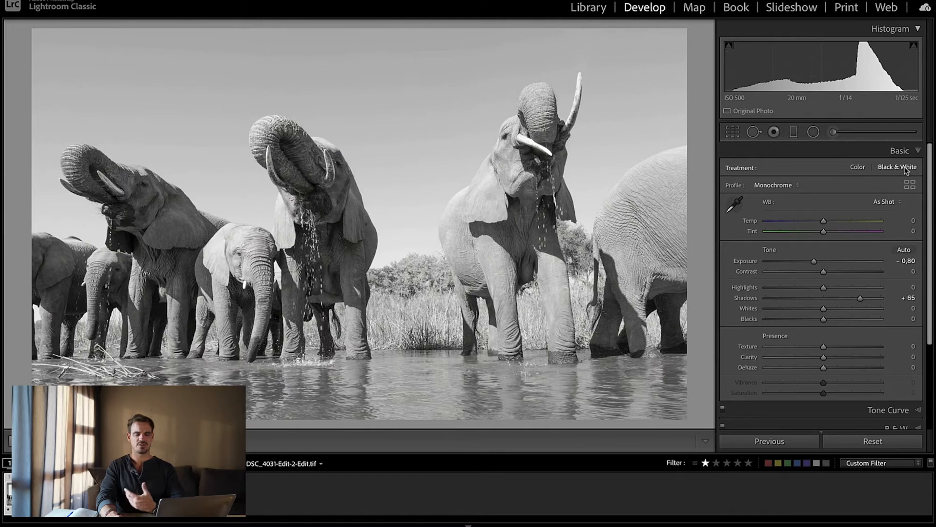
left_click(857, 167)
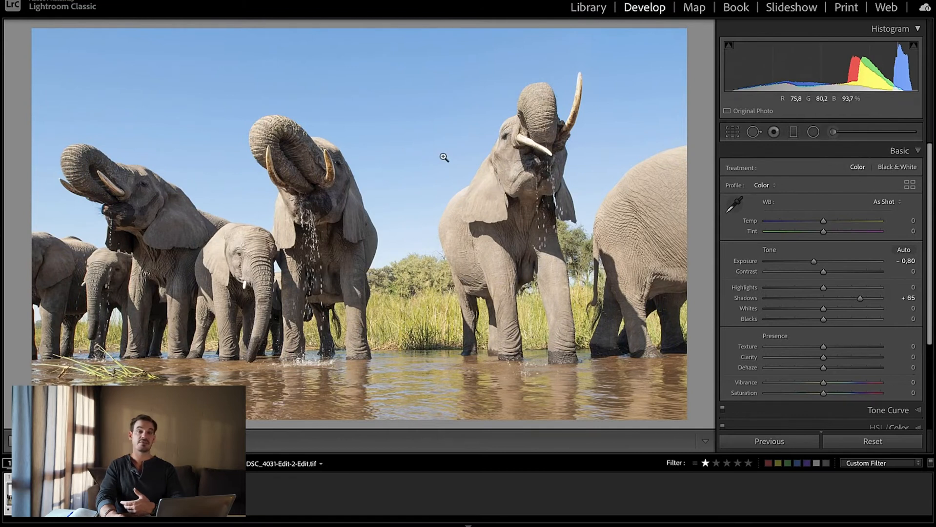
scroll(860, 288, "down", 1)
scroll(861, 289, "down", 3)
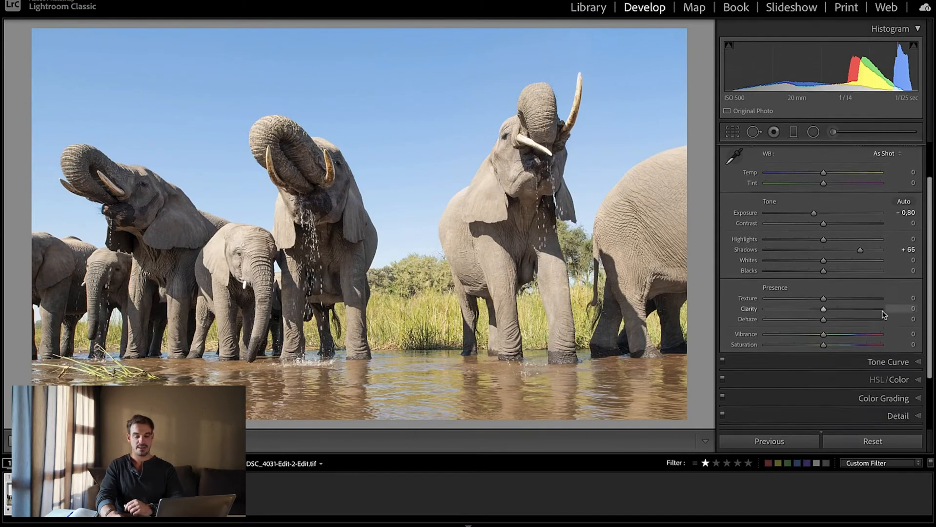
left_click(911, 151)
left_click(920, 188)
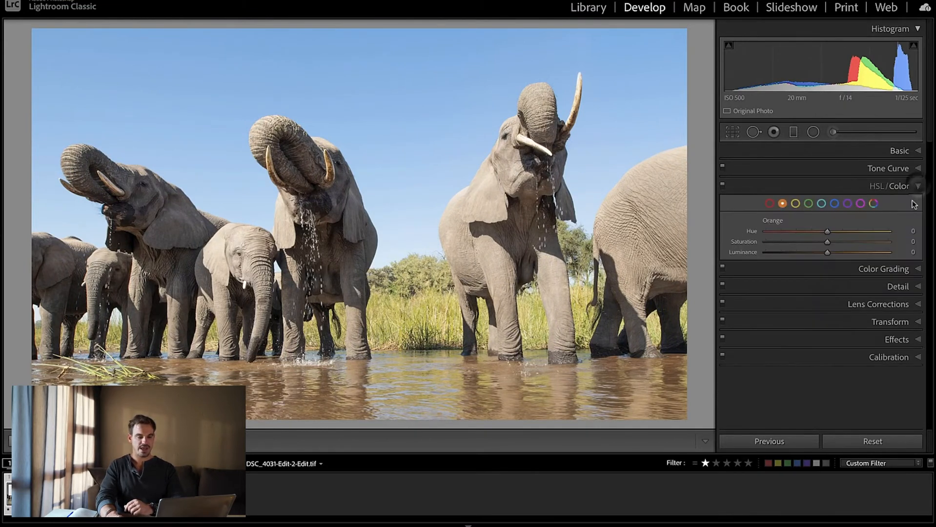
left_click(835, 203)
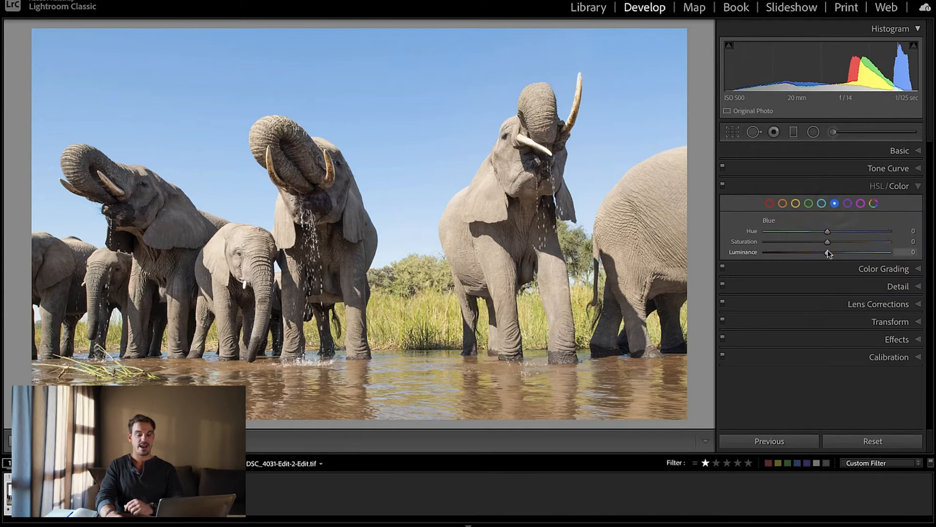
left_click_drag(828, 252, 806, 267)
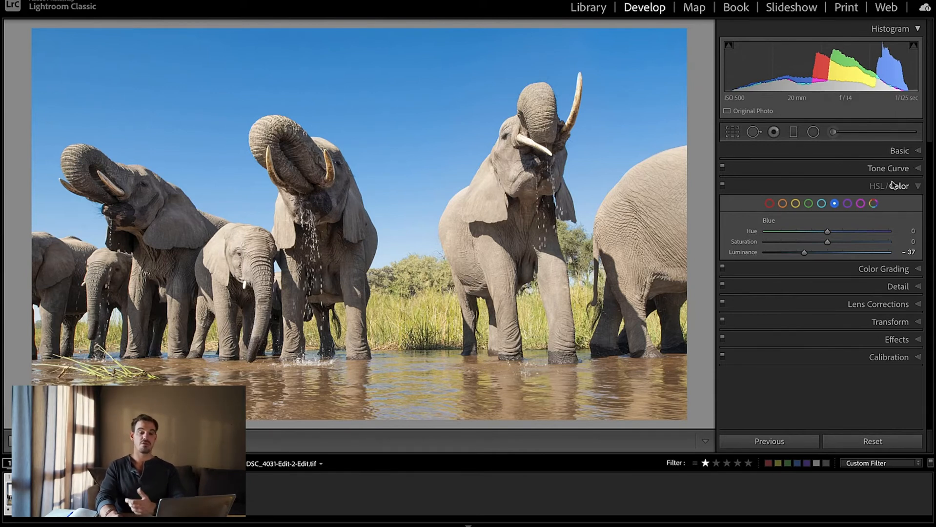
Convert the photo to Black & White and darken the sky by setting Blue to -69 in the Black & White Mix.
left_click(909, 151)
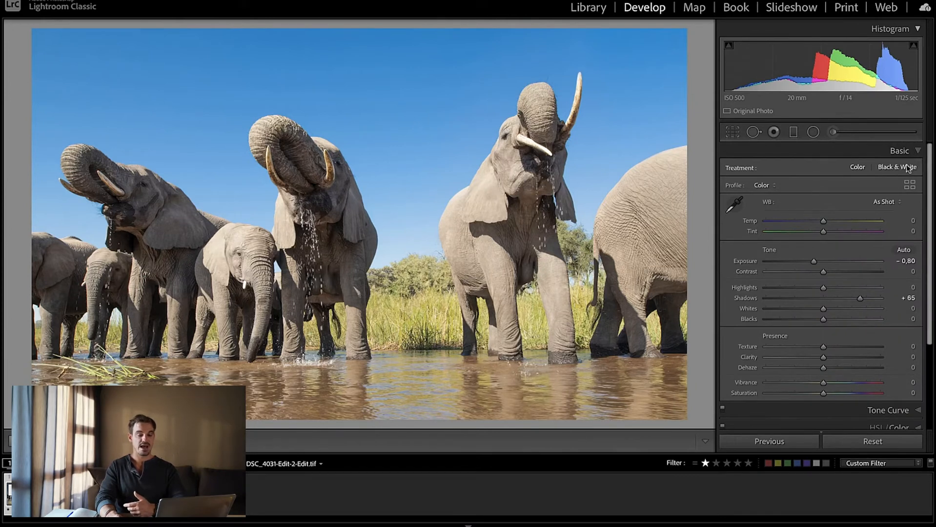
left_click(908, 167)
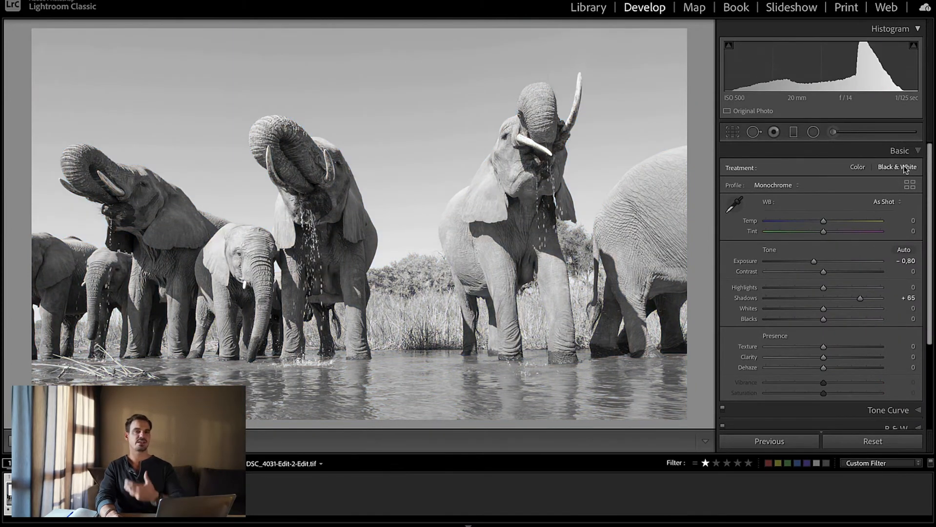
scroll(877, 274, "down", 2)
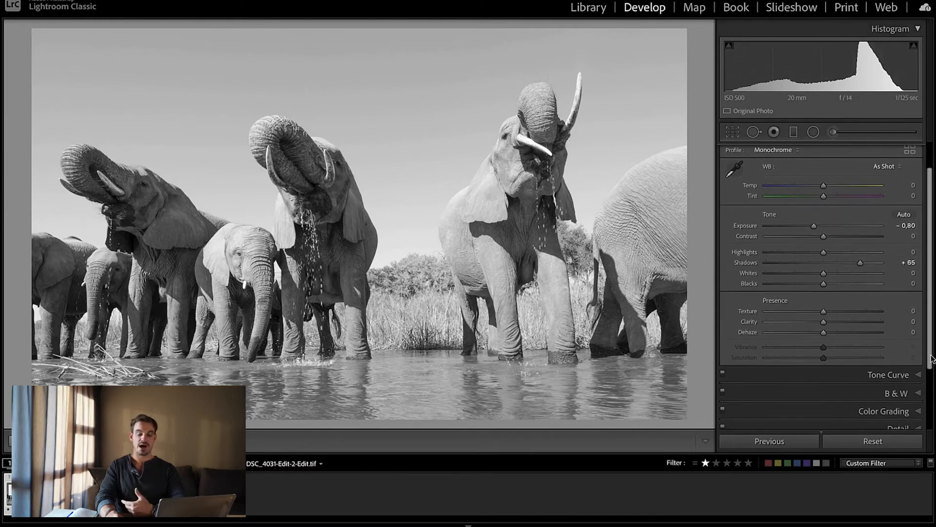
left_click(918, 393)
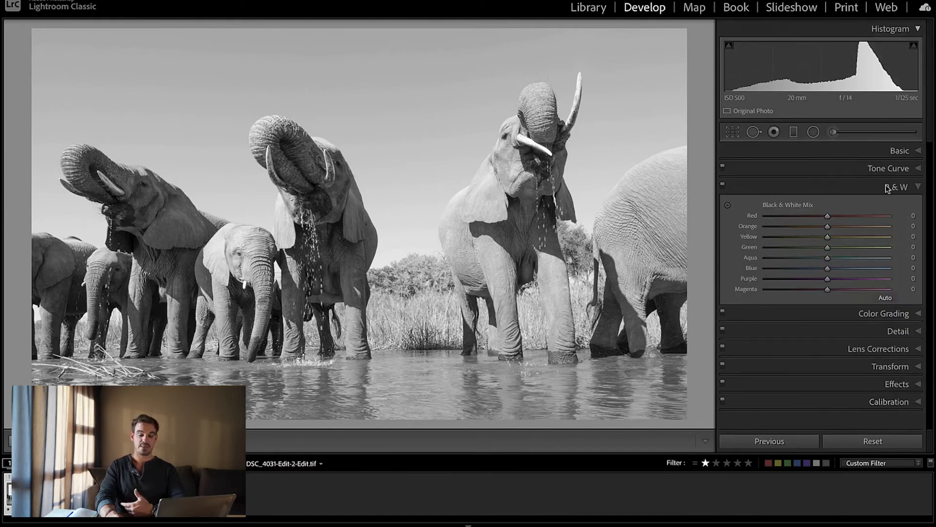
left_click(919, 187)
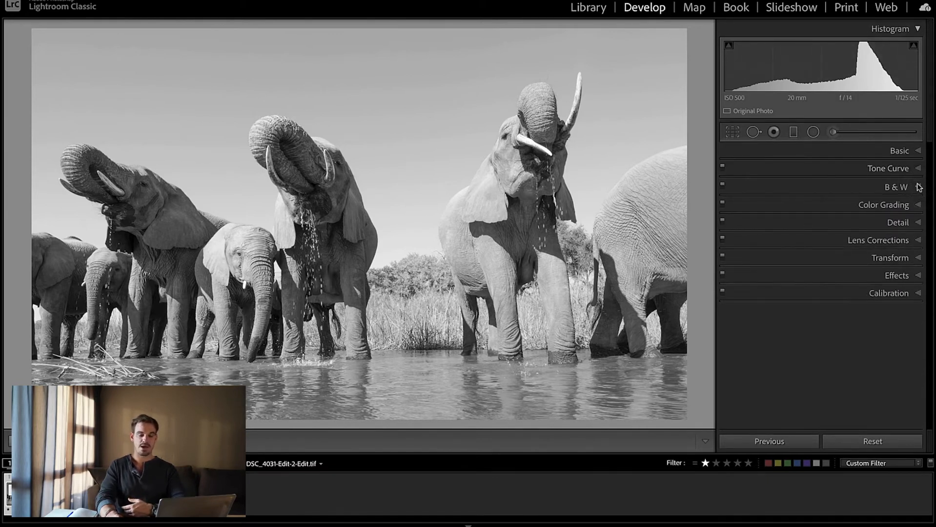
left_click(919, 187)
left_click_drag(828, 269, 778, 278)
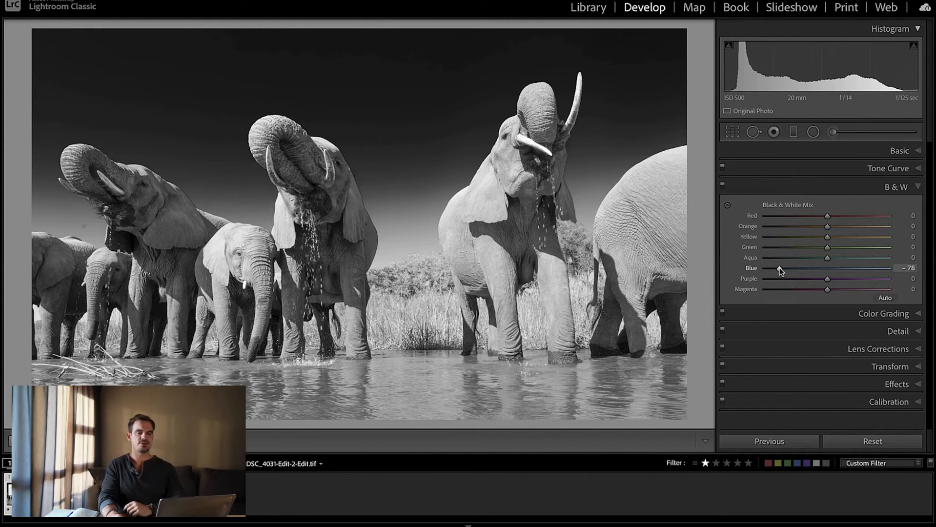
left_click_drag(779, 267, 784, 269)
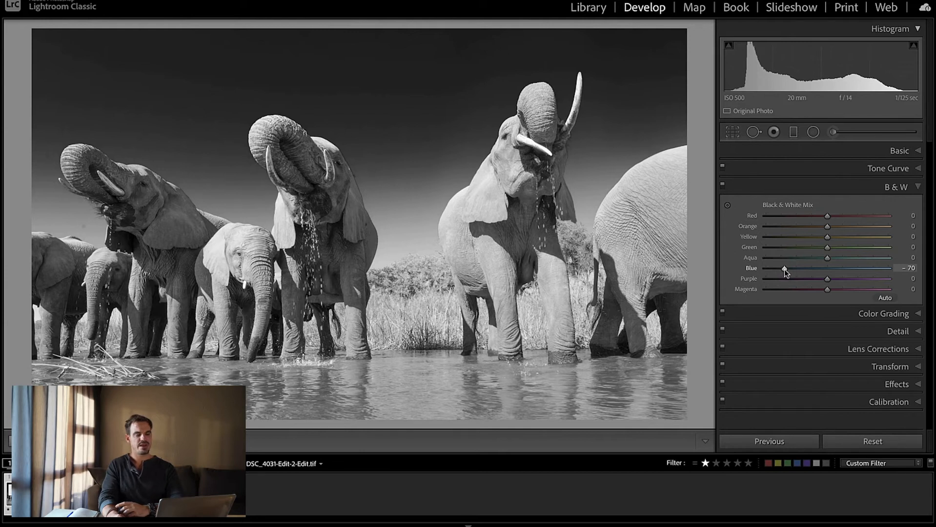
left_click_drag(784, 269, 785, 272)
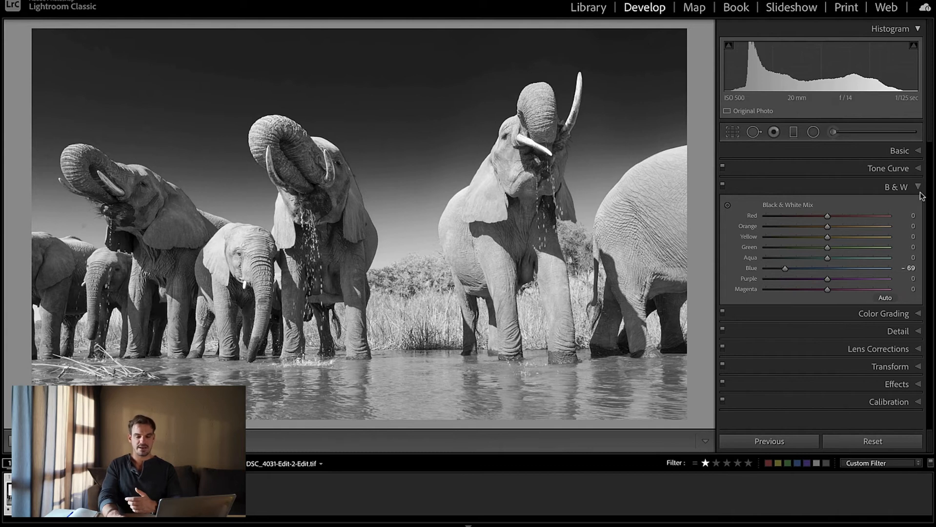
Set the photo's Clarity to +23 and its Contrast to +30.
left_click(919, 151)
left_click_drag(825, 357, 837, 360)
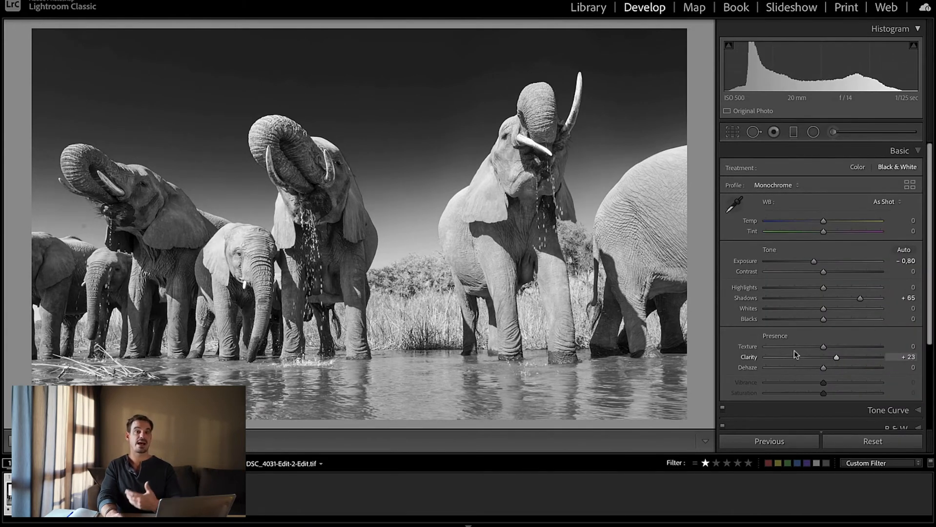
left_click(913, 151)
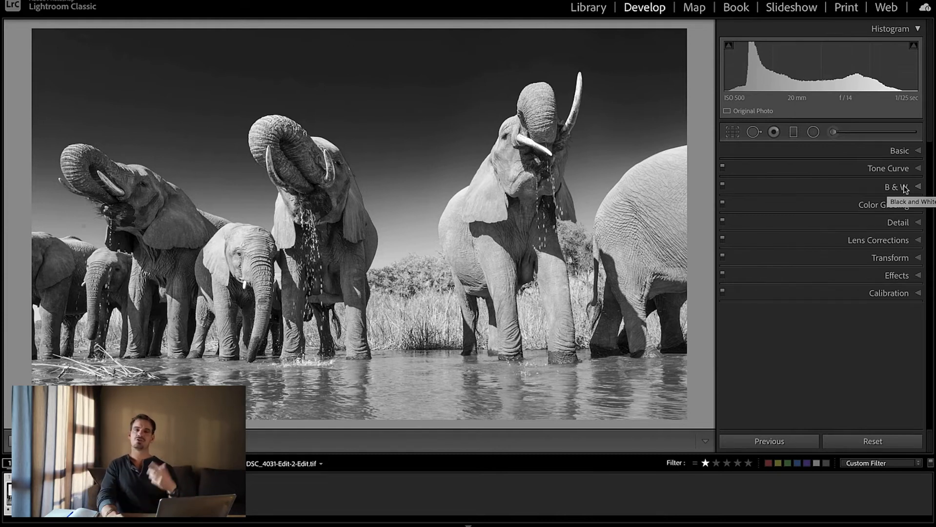
left_click(921, 151)
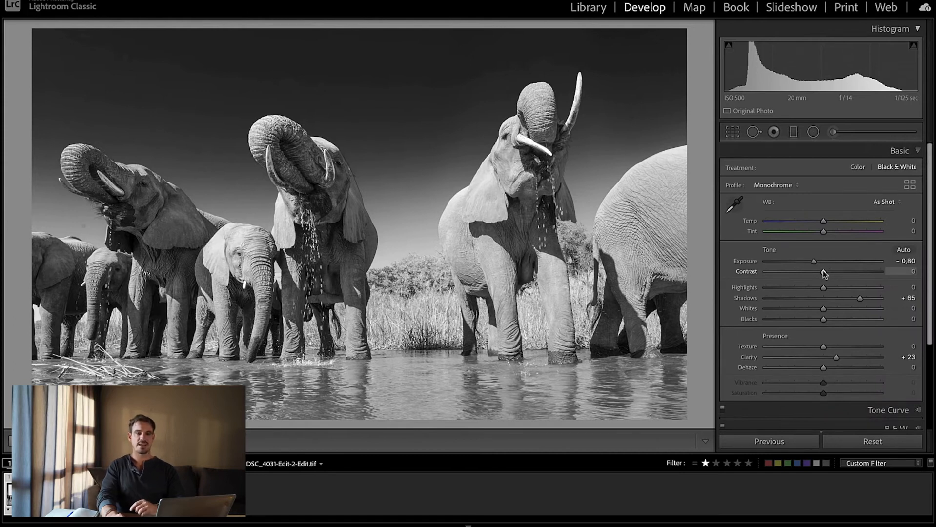
left_click_drag(825, 270, 842, 279)
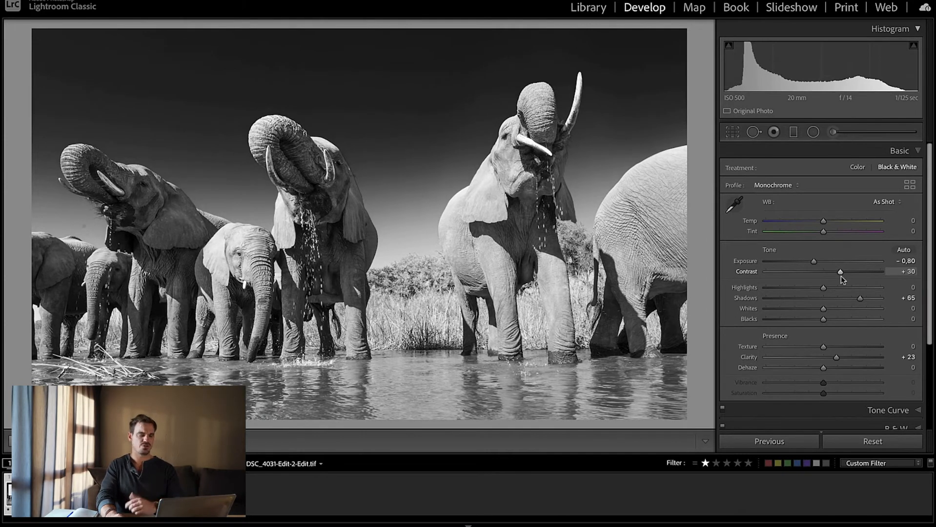
Reset the photo's Contrast to 0 and shape the point curve with points at about Input 74/Output 57 and Input 214/Output 206.
double_click(841, 276)
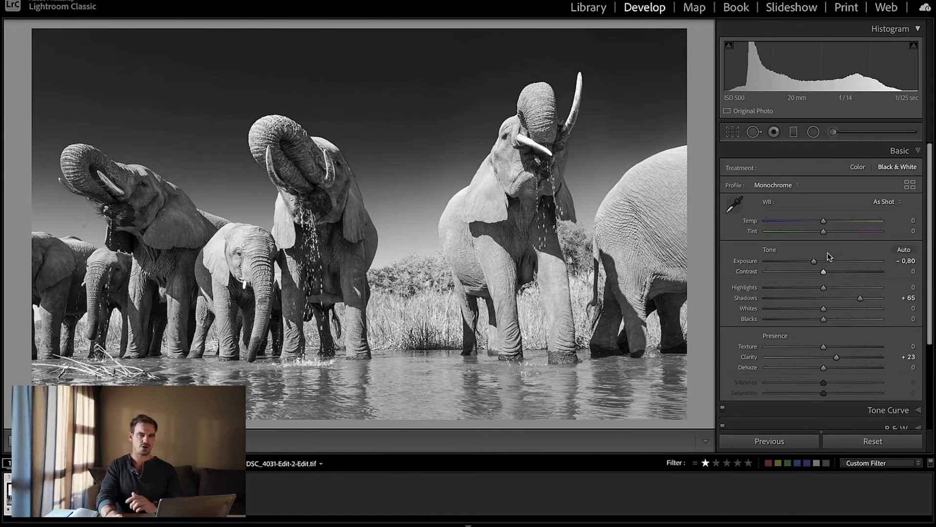
scroll(828, 253, "down", 3)
scroll(827, 256, "down", 1)
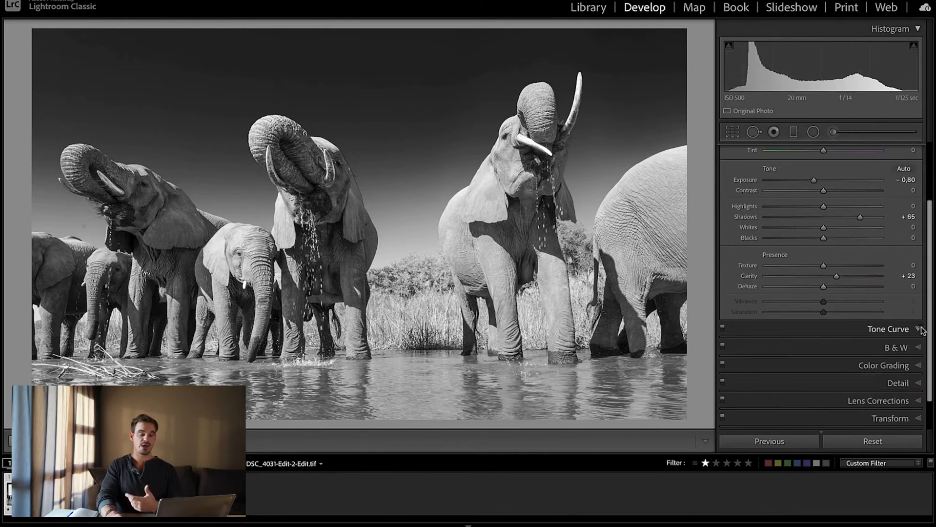
left_click(921, 330)
left_click(794, 283)
left_click_drag(794, 287, 796, 292)
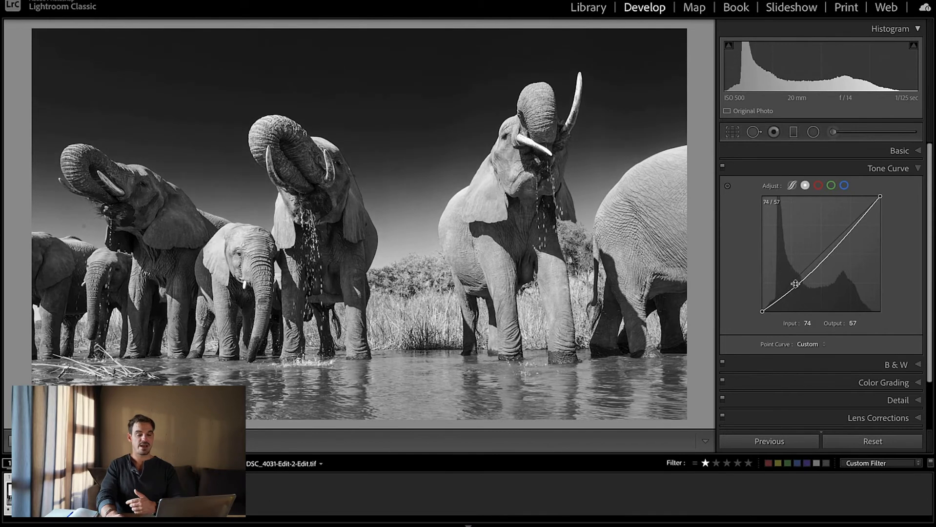
left_click_drag(864, 223, 863, 220)
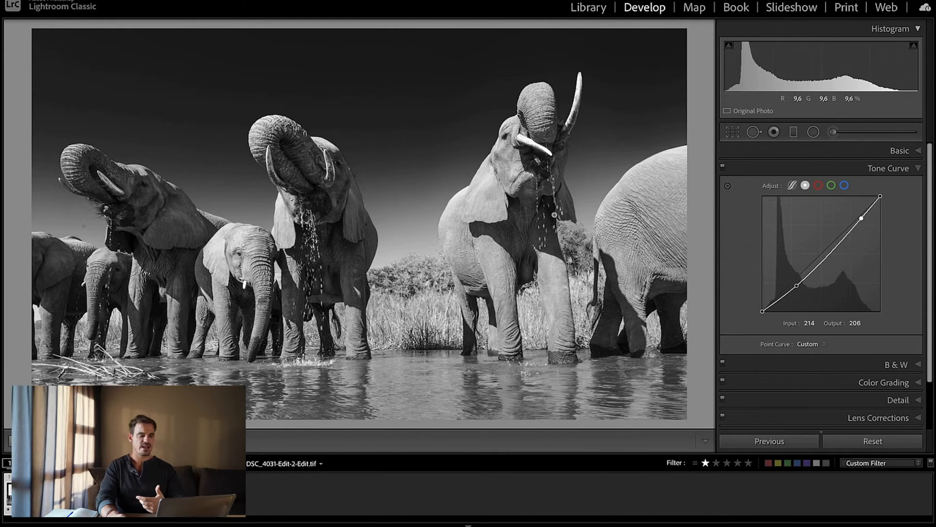
Inspect the raised-trunk elephant's head and body up close and compare the whole photo before and after the edits.
left_click(504, 161)
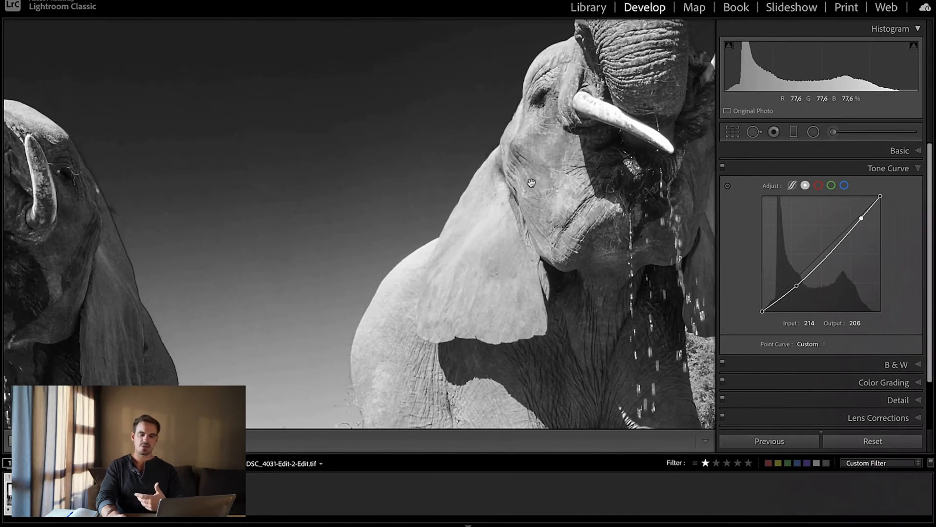
left_click_drag(533, 286, 553, 185)
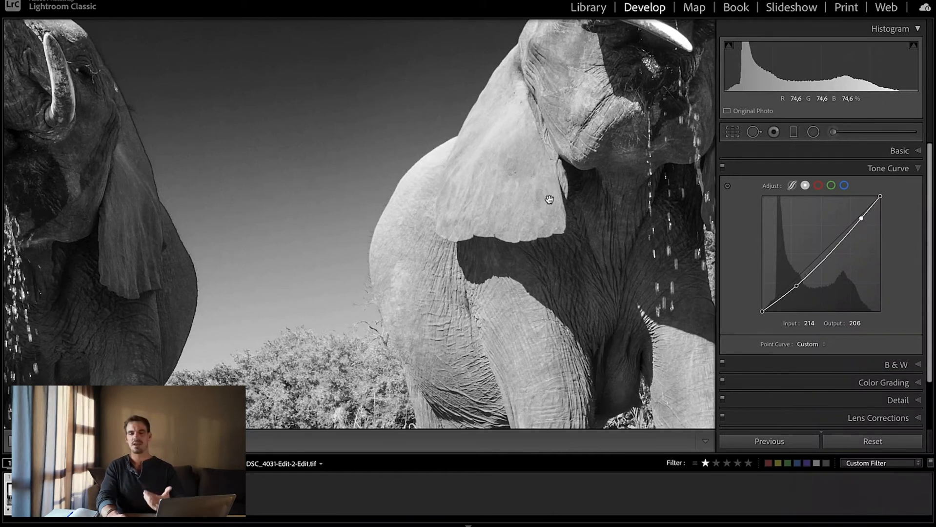
left_click_drag(556, 310, 551, 216)
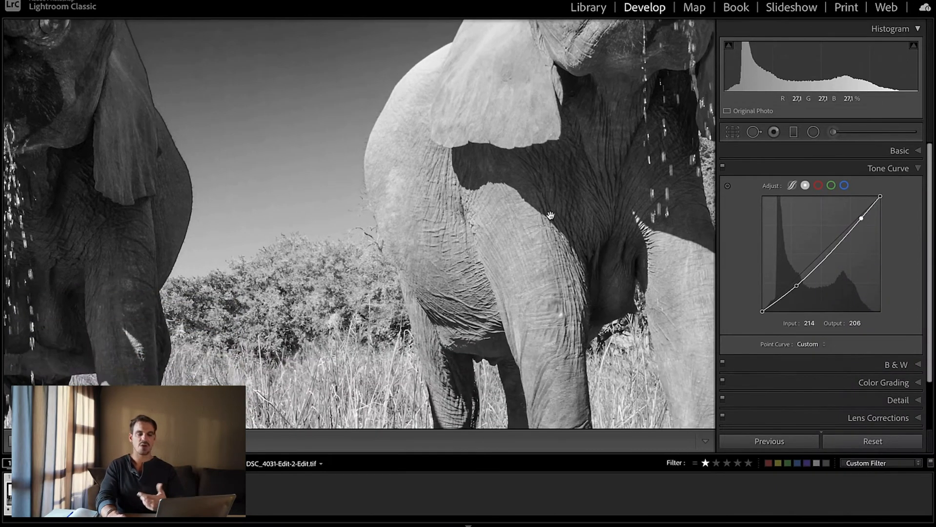
left_click(547, 231)
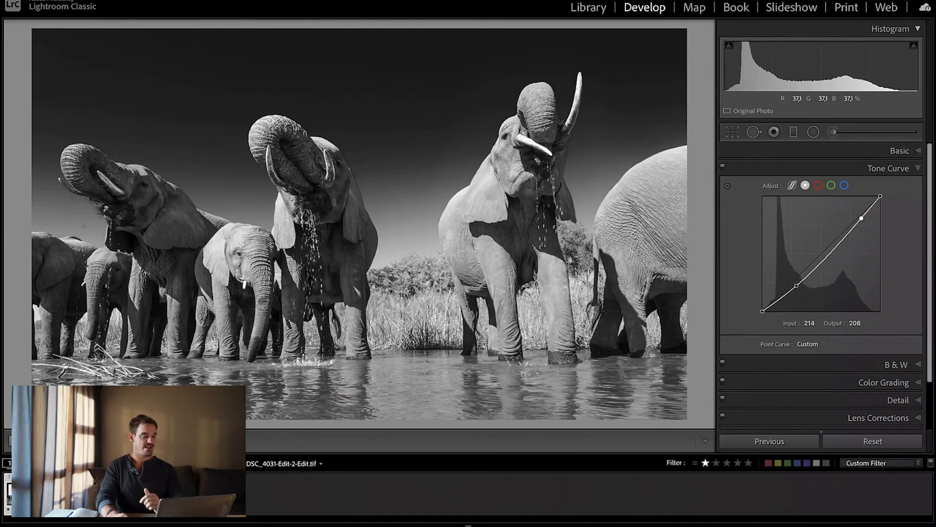
key("y")
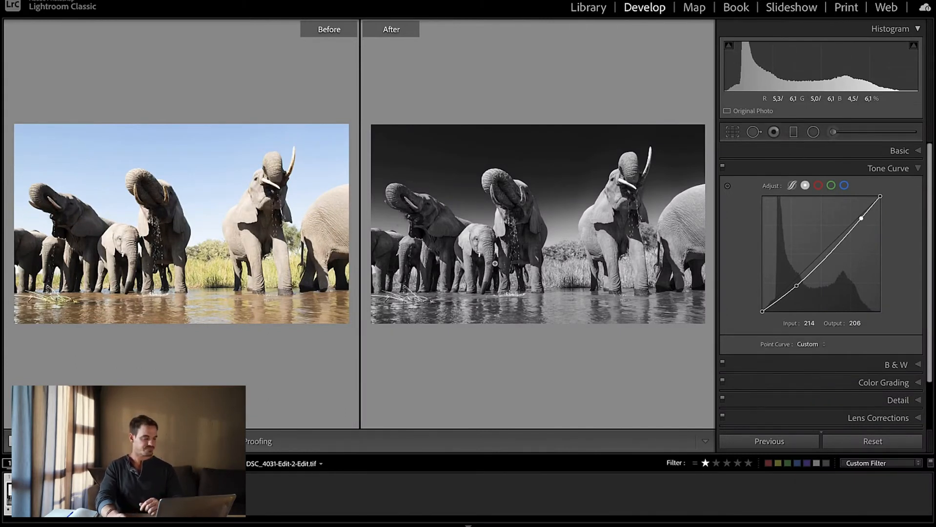
Open DSC_2004.NEF and crop it at the Original aspect ratio to the hyena's face behind the ribs, excluding the background.
left_click(98, 494)
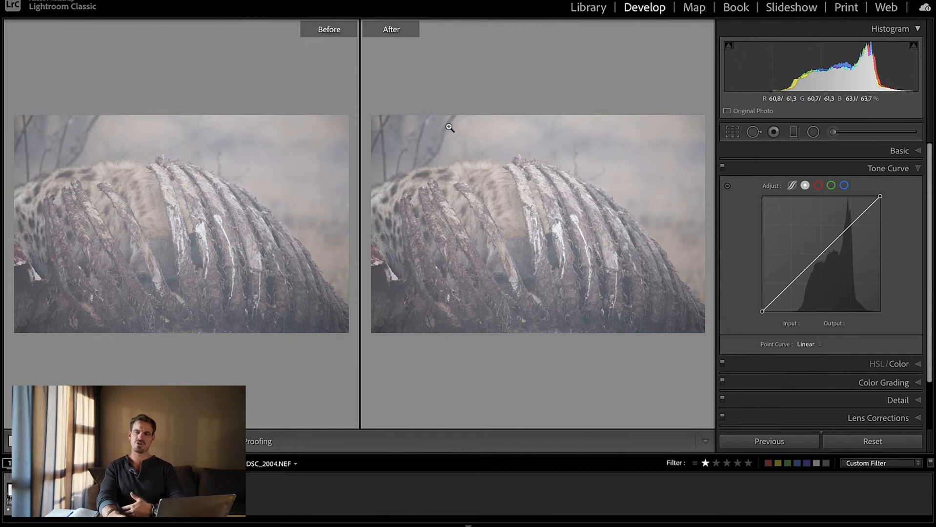
left_click(734, 132)
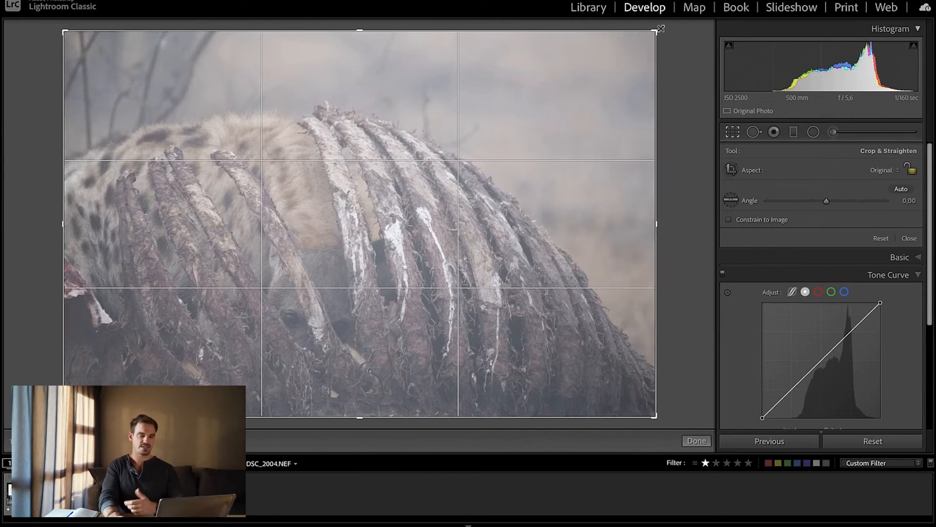
left_click_drag(660, 31, 588, 79)
left_click_drag(644, 53, 628, 89)
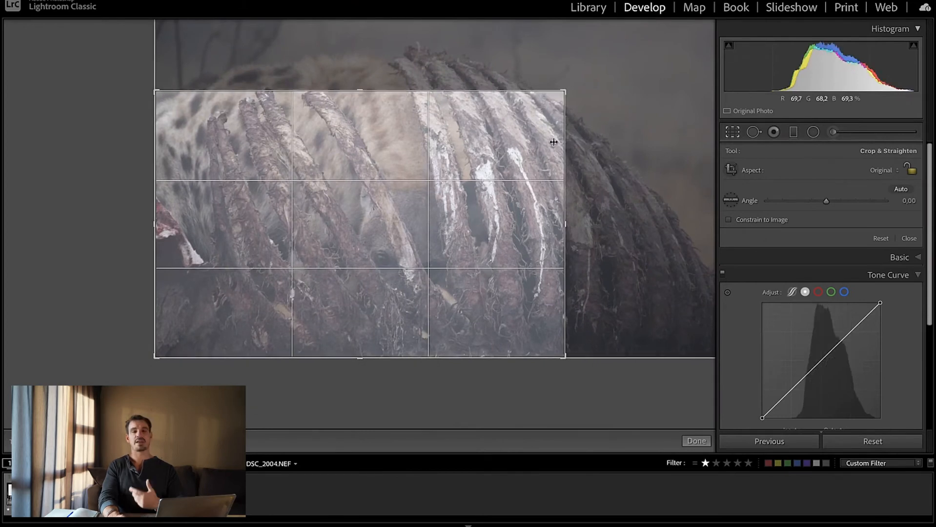
left_click_drag(564, 91, 568, 84)
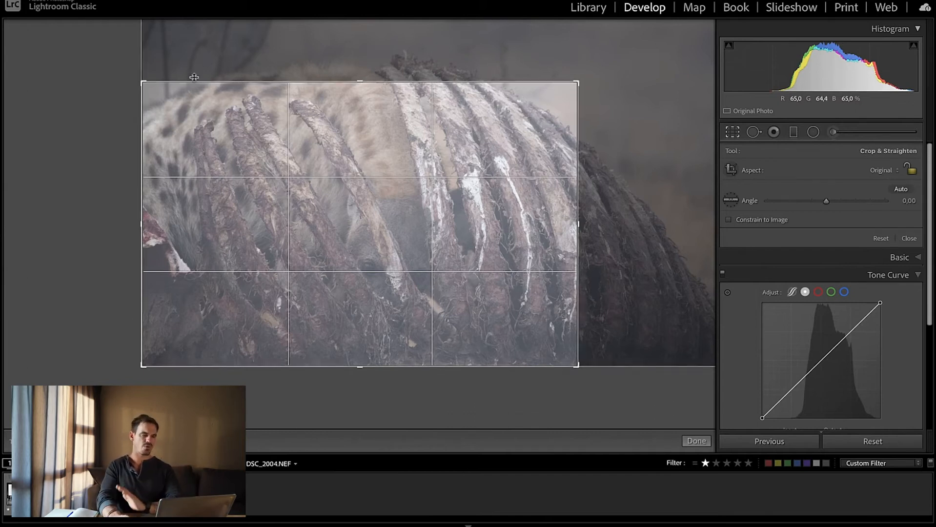
left_click_drag(572, 80, 556, 96)
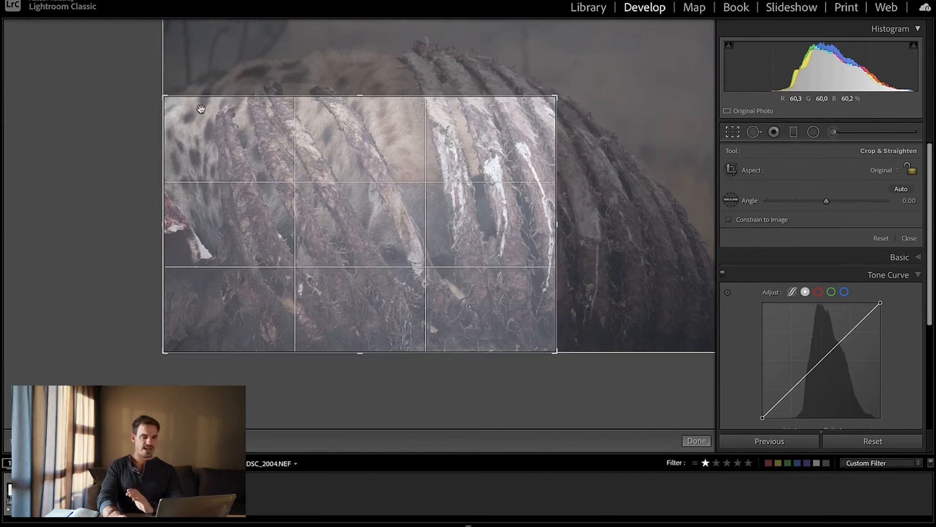
double_click(448, 169)
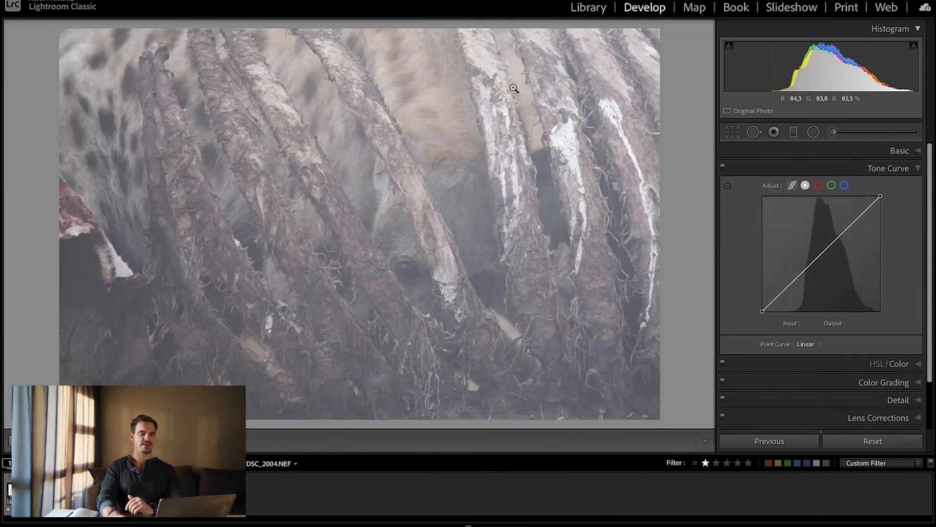
Change the crop's aspect ratio to 16 x 9 and reposition it around the hyena's face and the ribs.
left_click(732, 132)
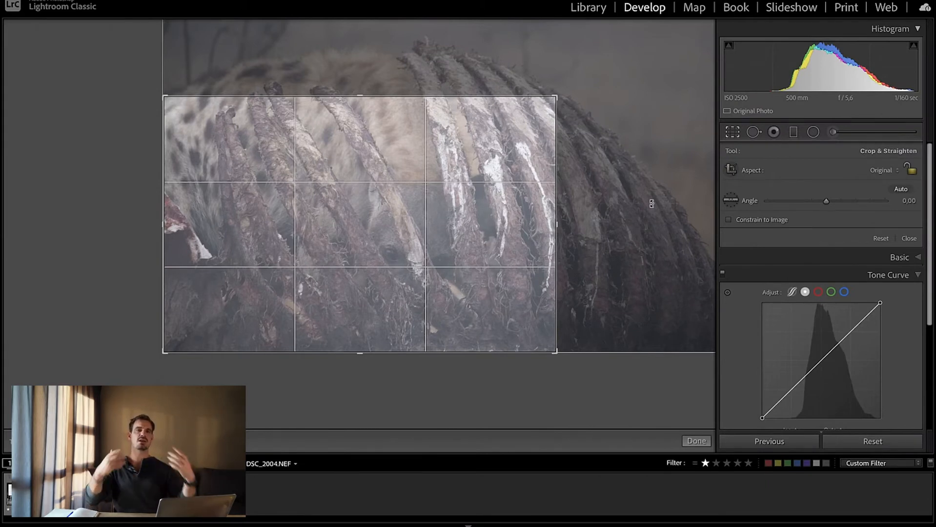
left_click(887, 170)
left_click(872, 263)
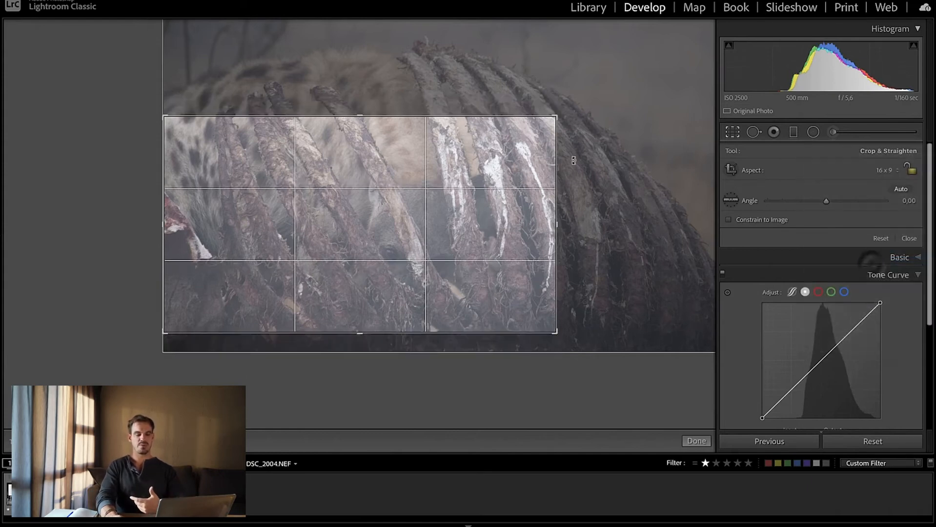
left_click_drag(556, 222, 521, 209)
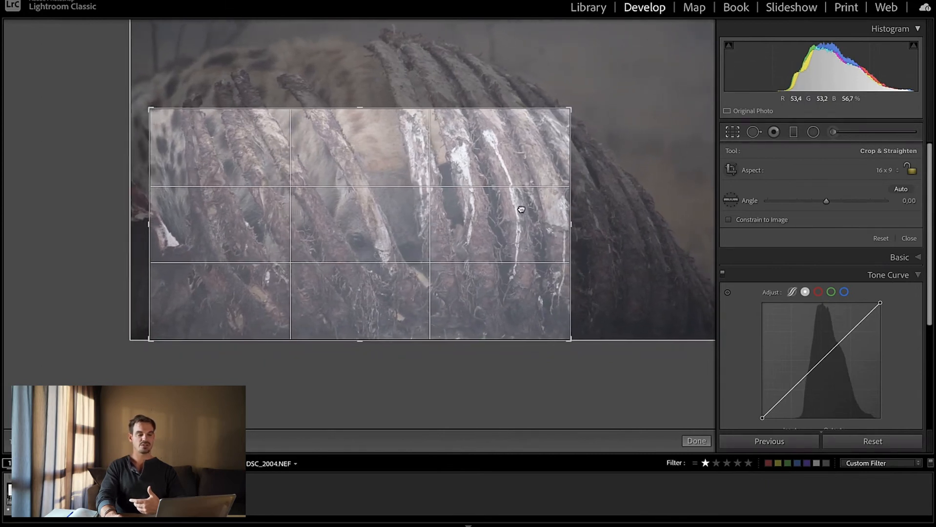
double_click(470, 203)
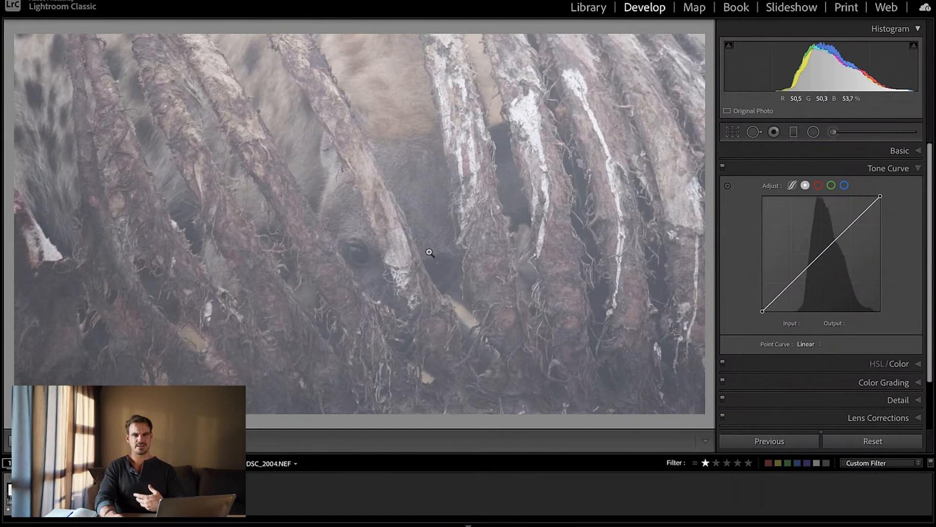
Set the hyena photo's Dehaze to +86, checking it against the before view, and set its Clarity to +25.
left_click(914, 152)
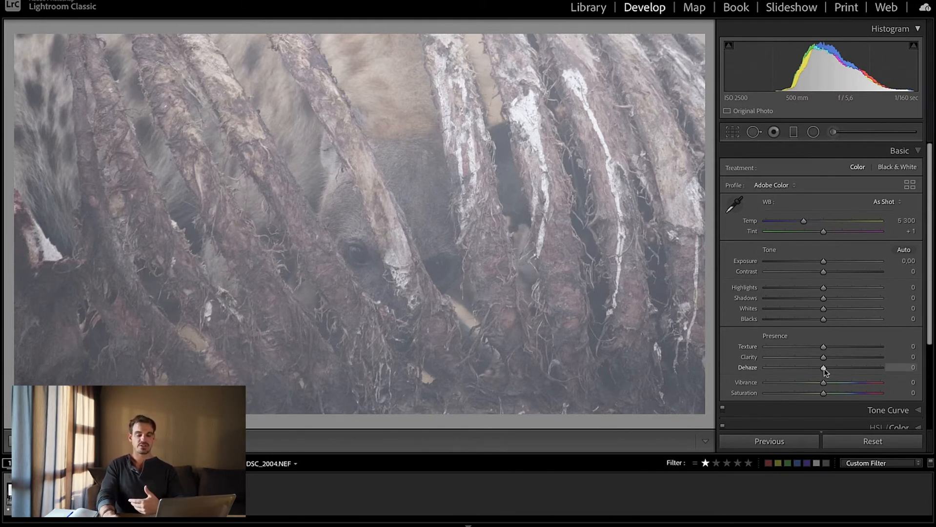
left_click_drag(824, 368, 890, 377)
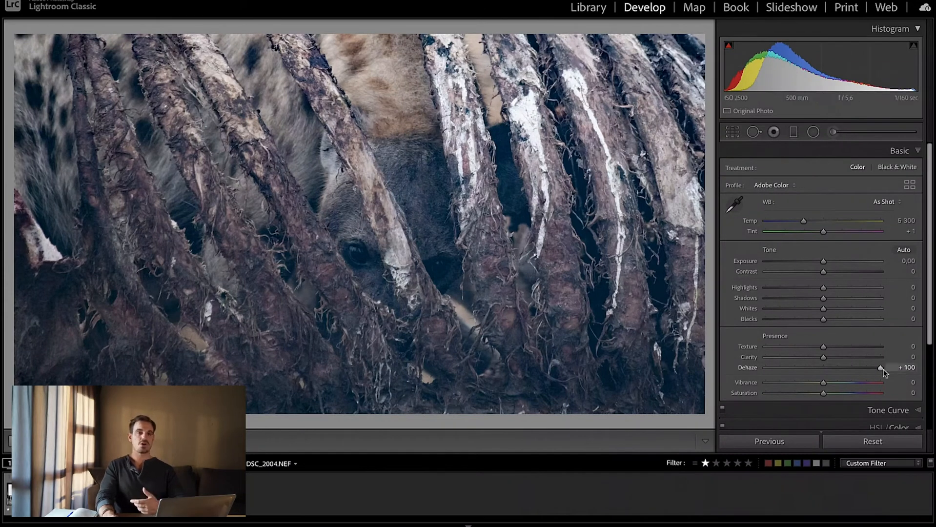
left_click_drag(885, 370, 875, 373)
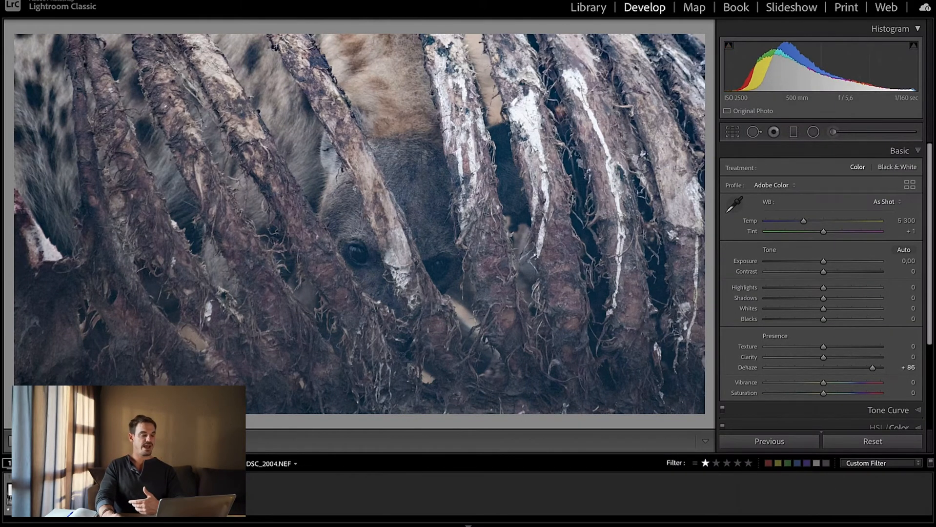
key("y")
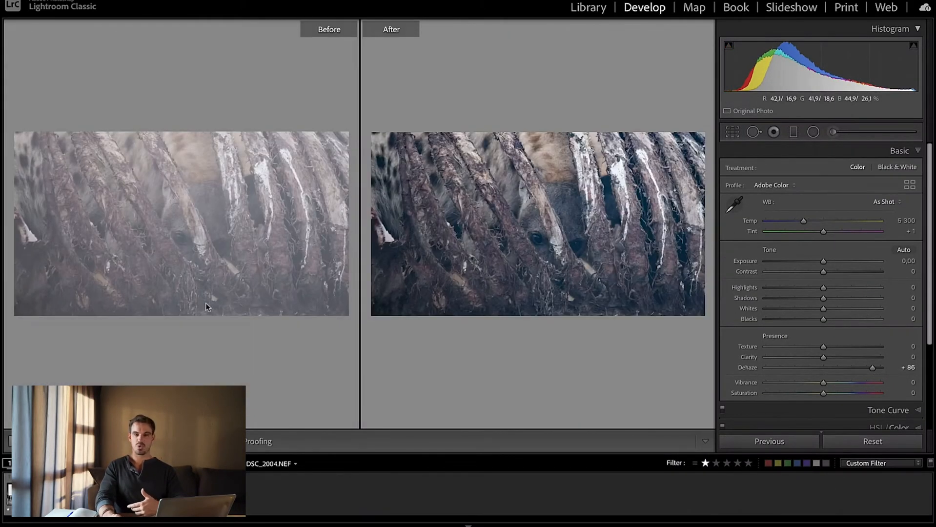
key("y")
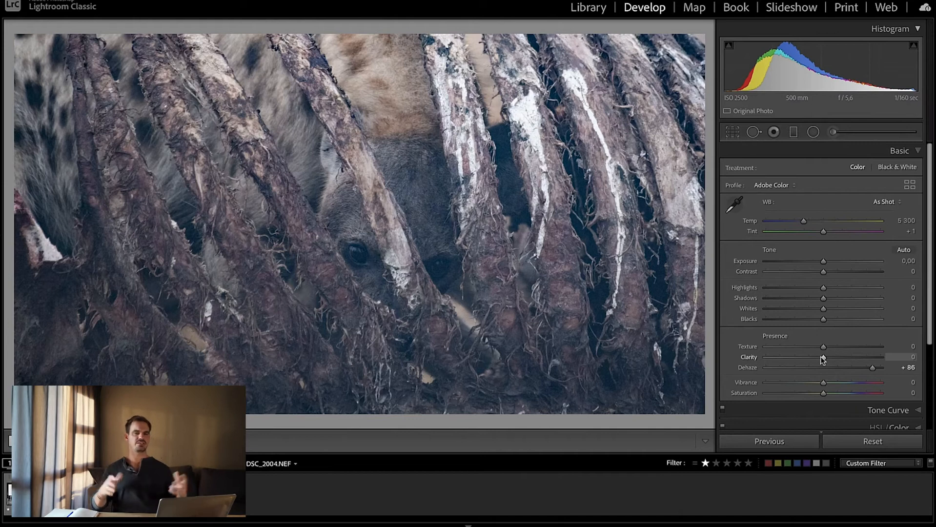
left_click_drag(825, 356, 839, 357)
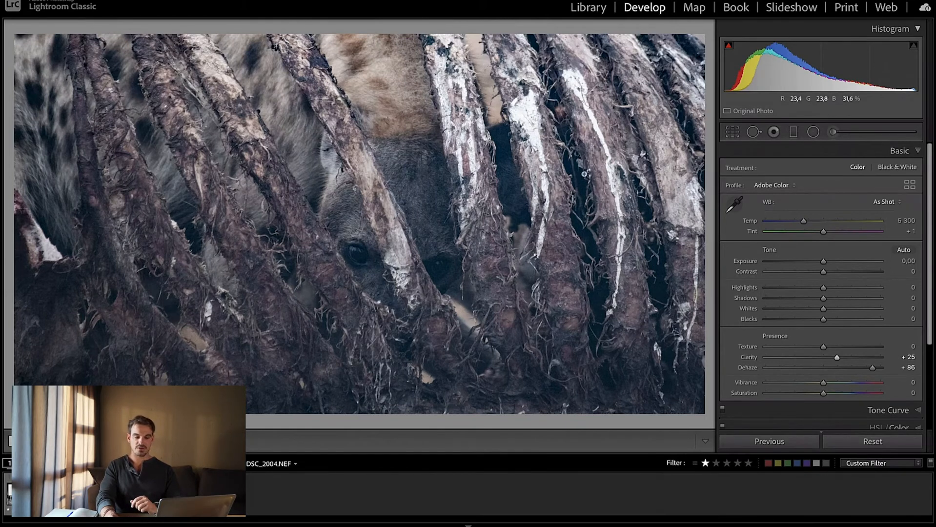
Reduce the noise around the hyena's eyes by setting Noise Reduction Luminance to 21 and its Detail to 100.
left_click(358, 258)
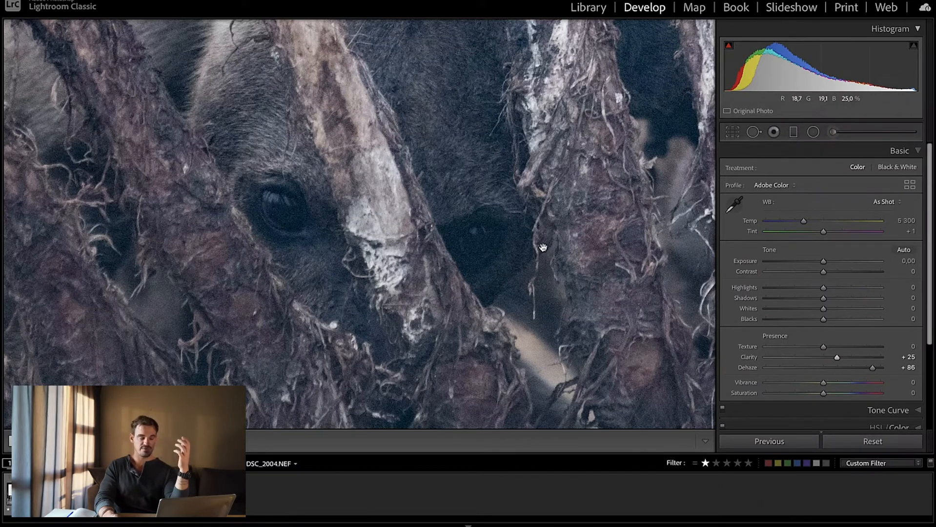
scroll(862, 326, "down", 2)
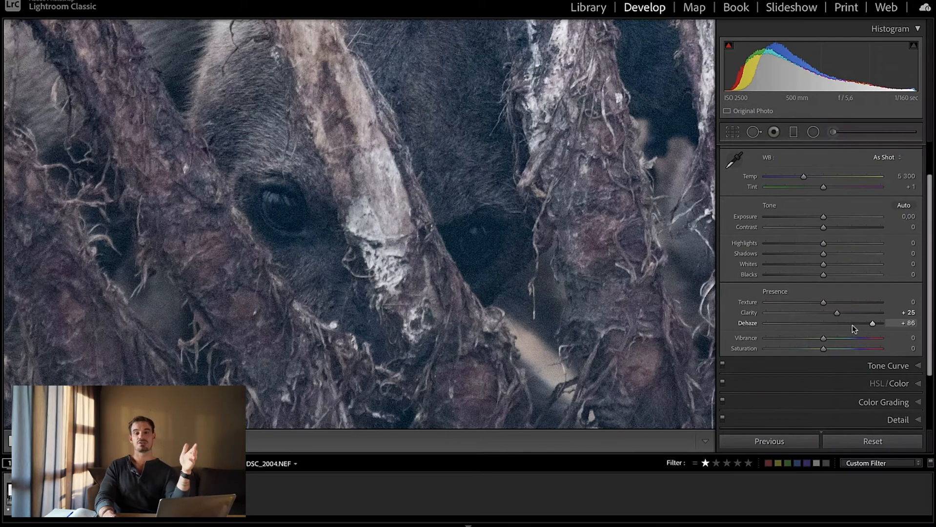
scroll(852, 325, "down", 2)
left_click(917, 371)
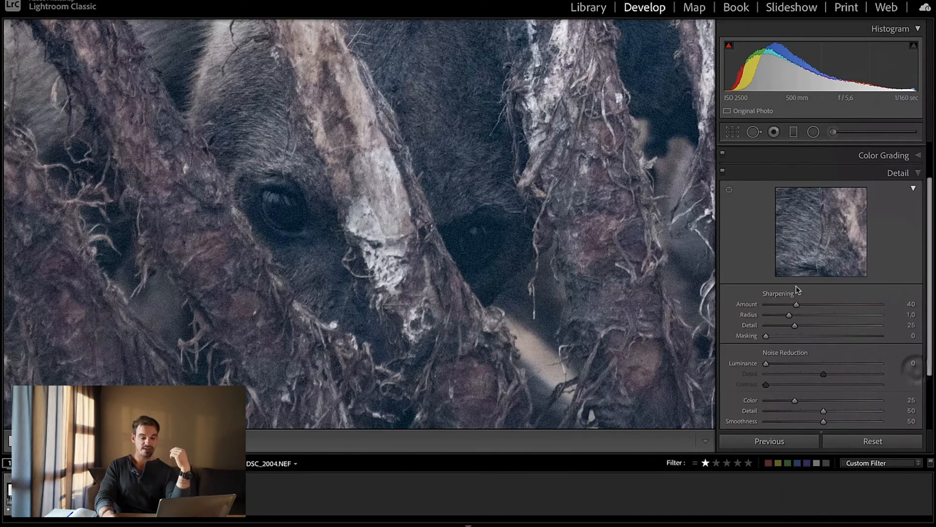
left_click_drag(766, 364, 785, 365)
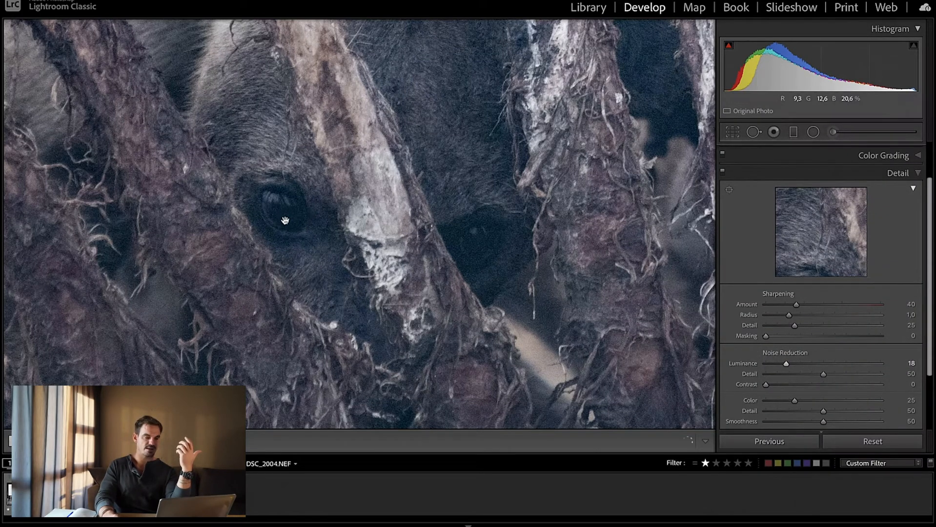
left_click_drag(789, 364, 794, 364)
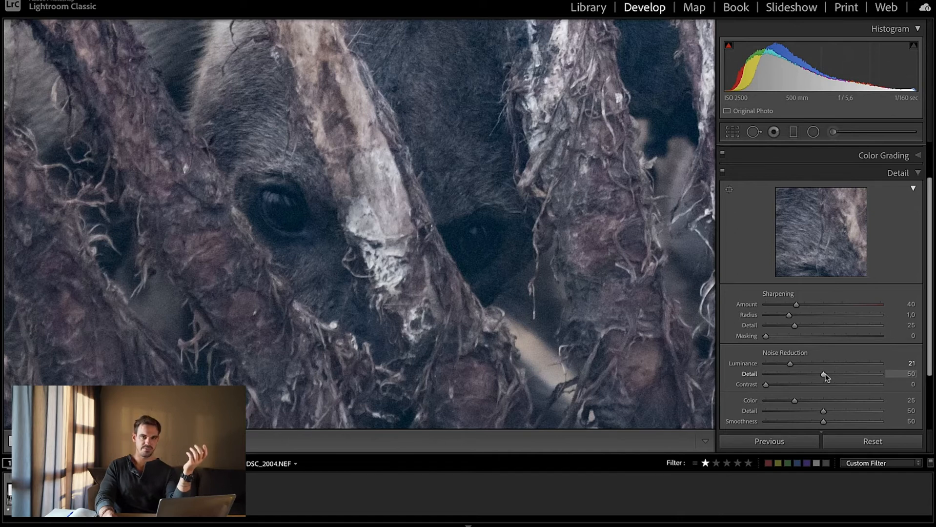
left_click_drag(825, 376, 881, 374)
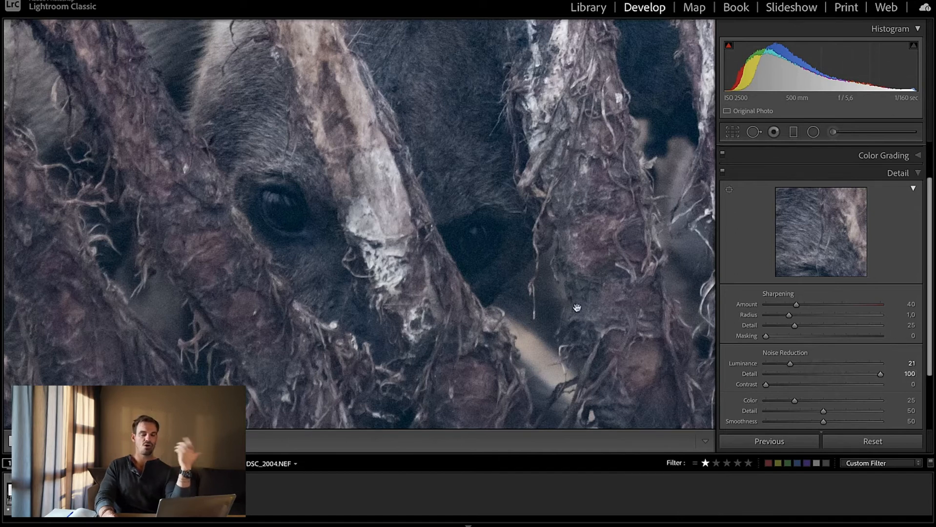
left_click(373, 223)
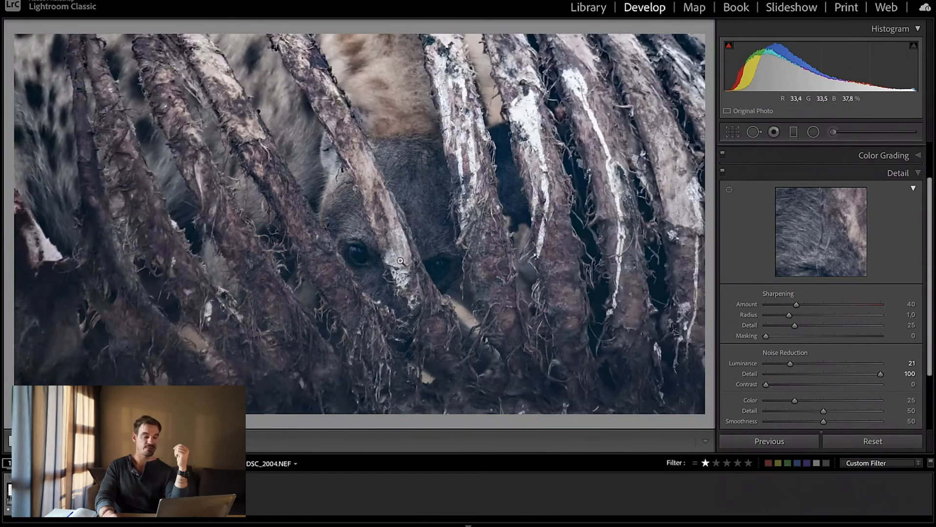
Draw a small radial filter mask around the hyena's clearly visible eye.
left_click(414, 268)
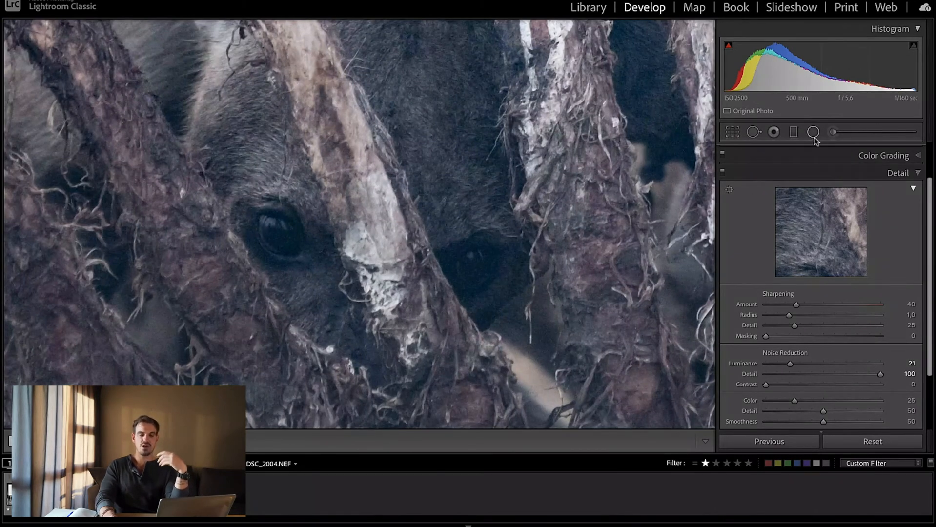
left_click(813, 131)
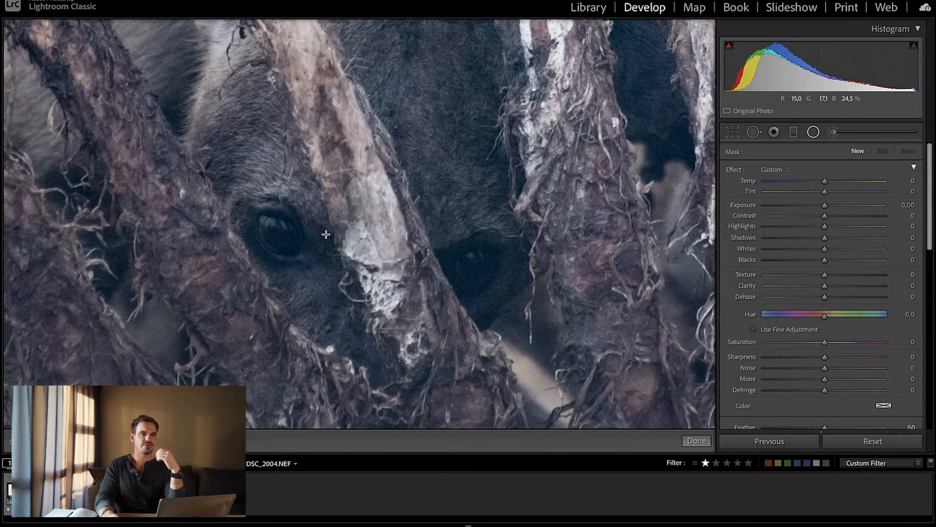
mouse_move(280, 233)
left_mouse_down()
mouse_move(307, 257)
mouse_move(284, 235)
left_mouse_up()
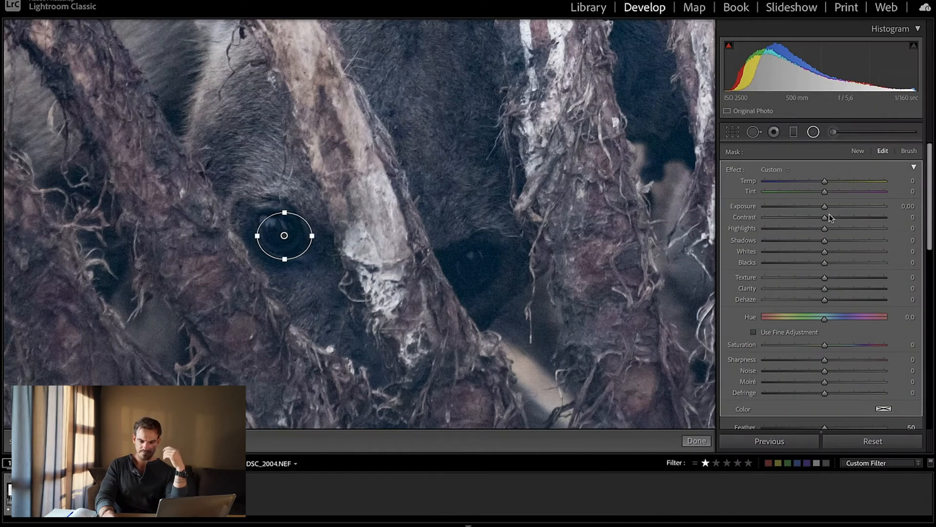
Set the eye mask's Exposure to 0,64 and Temp to -7, and duplicate the radial mask onto the hyena's other eye.
left_click_drag(825, 207, 832, 209)
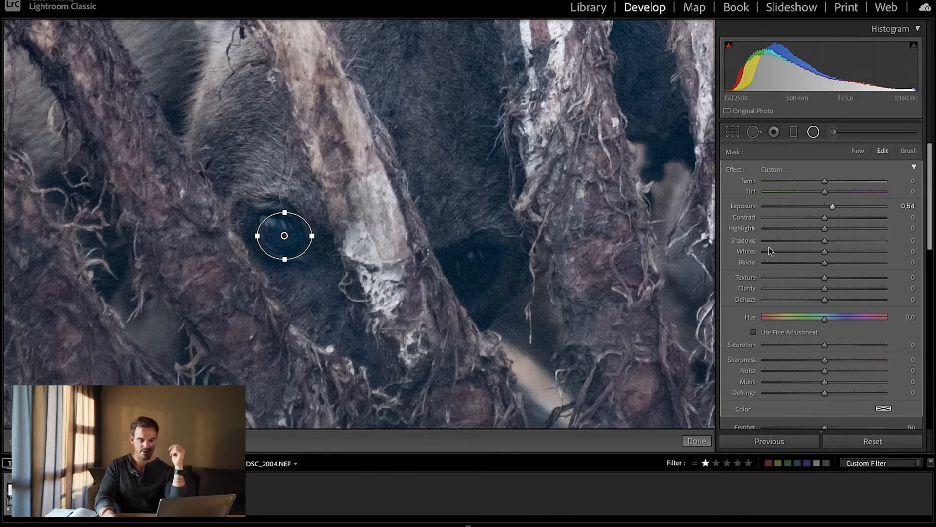
left_click_drag(821, 185, 818, 186)
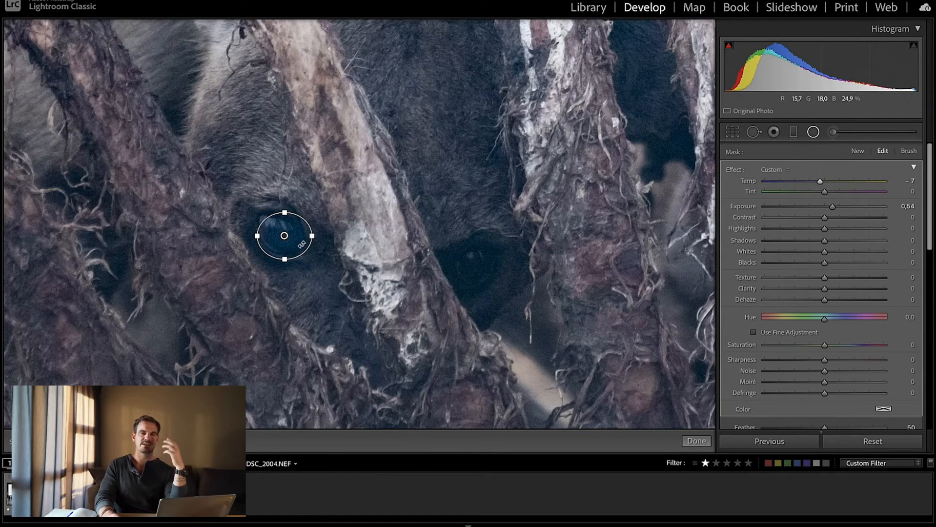
right_click(285, 235)
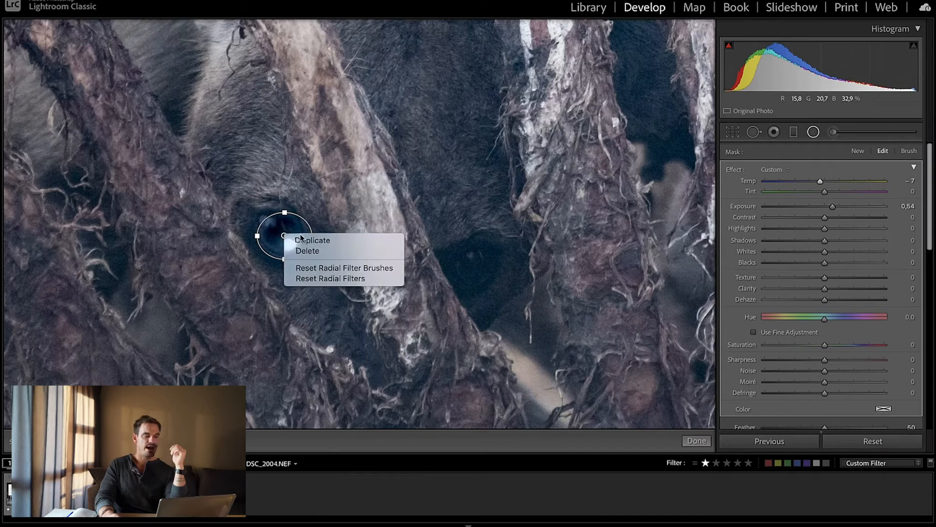
left_click(302, 240)
left_click_drag(284, 236, 474, 265)
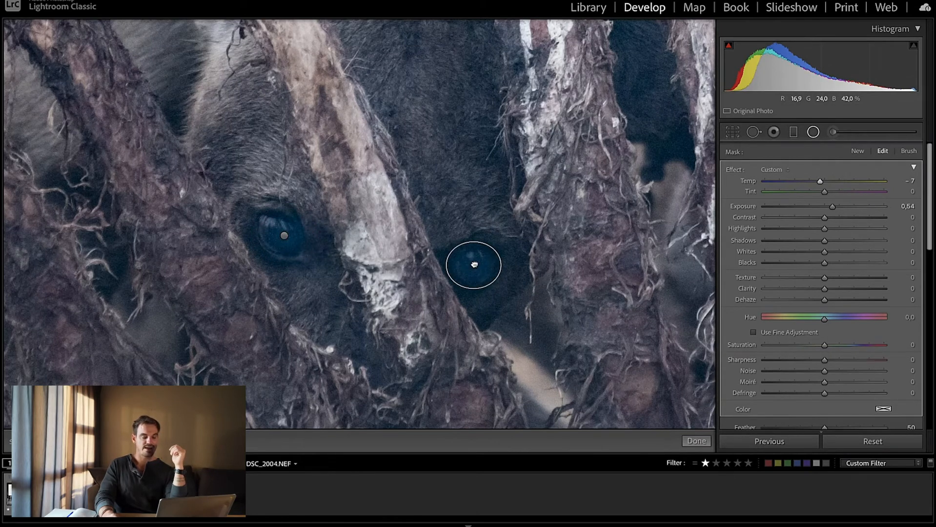
left_click(697, 441)
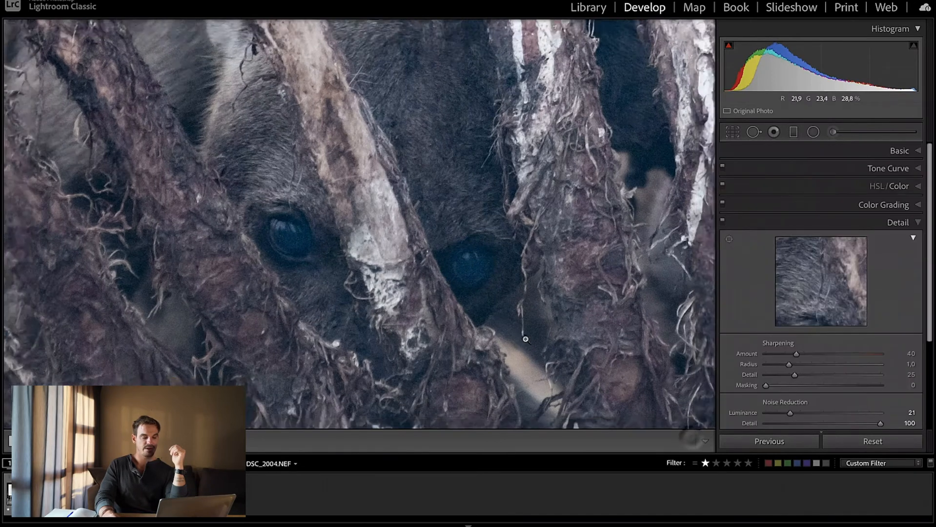
left_click(526, 339)
left_click(444, 293)
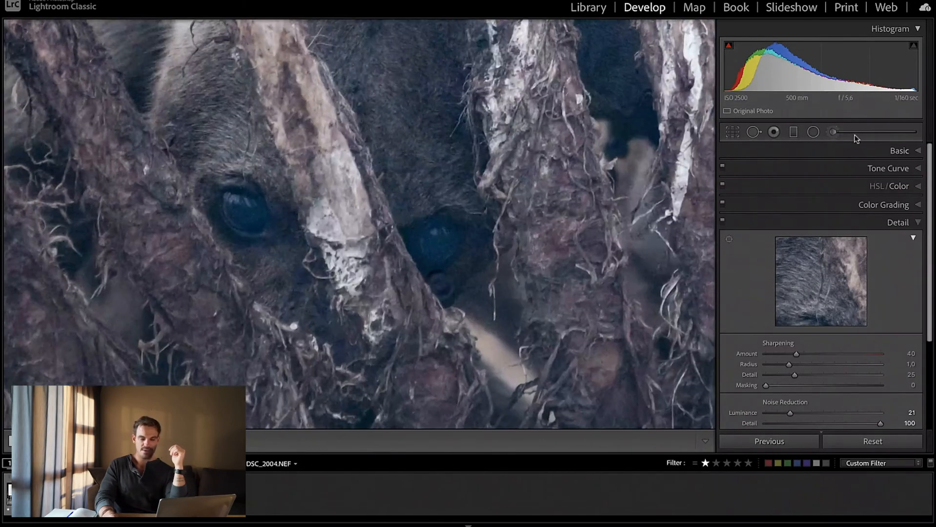
Reduce the Exposure of the duplicated radial mask on the hyena's second eye to 0,34 and finish the mask edit.
left_click(813, 131)
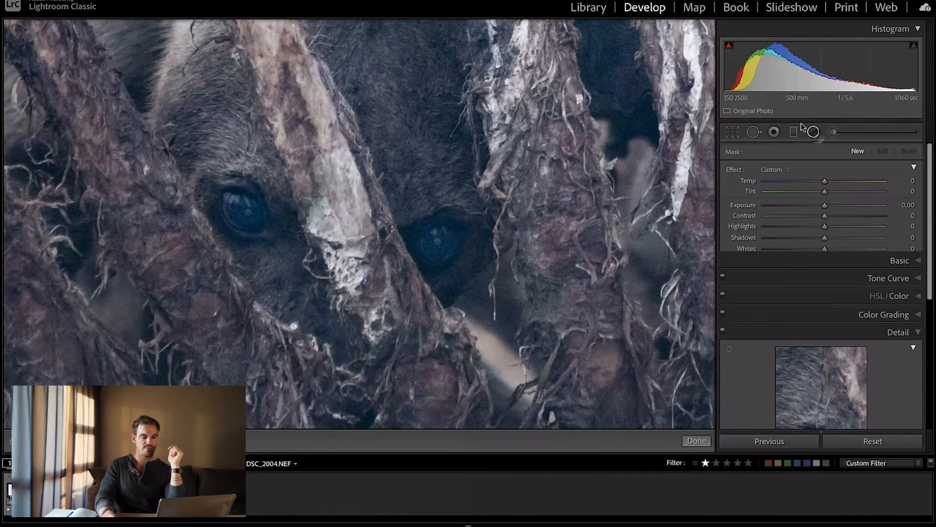
left_click_drag(248, 212, 275, 235)
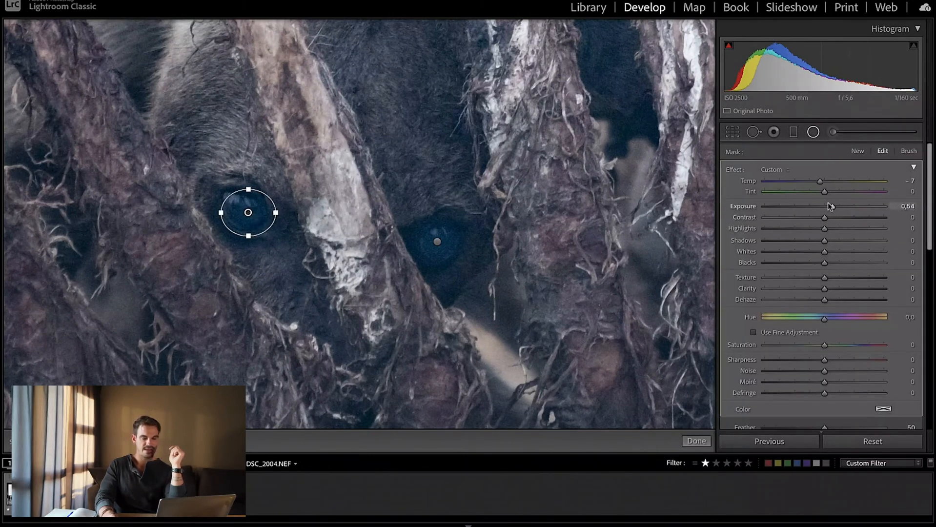
left_click_drag(830, 206, 831, 215)
left_click(437, 241)
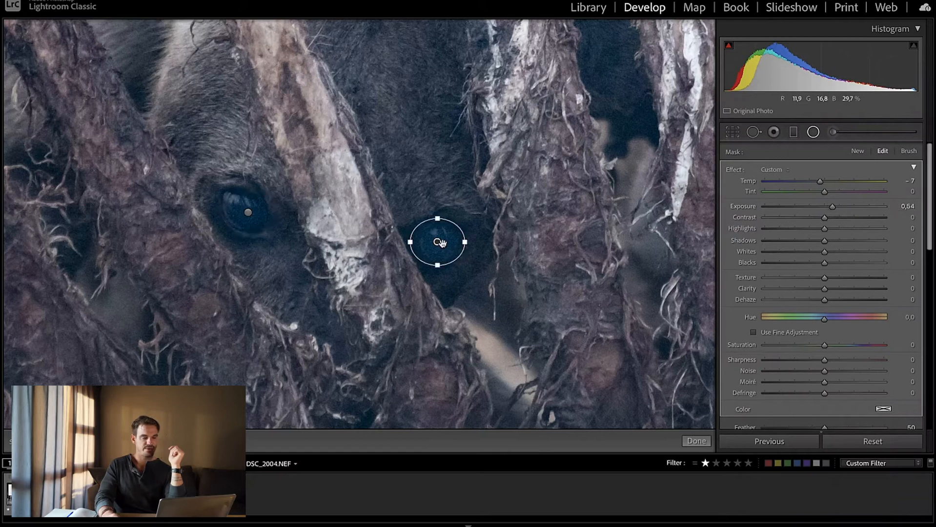
left_click_drag(832, 206, 829, 214)
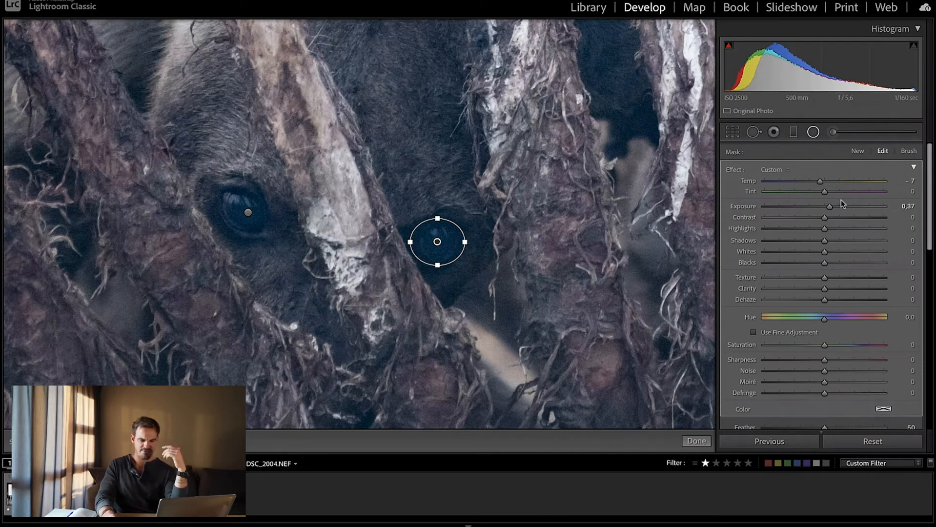
left_click_drag(833, 206, 831, 206)
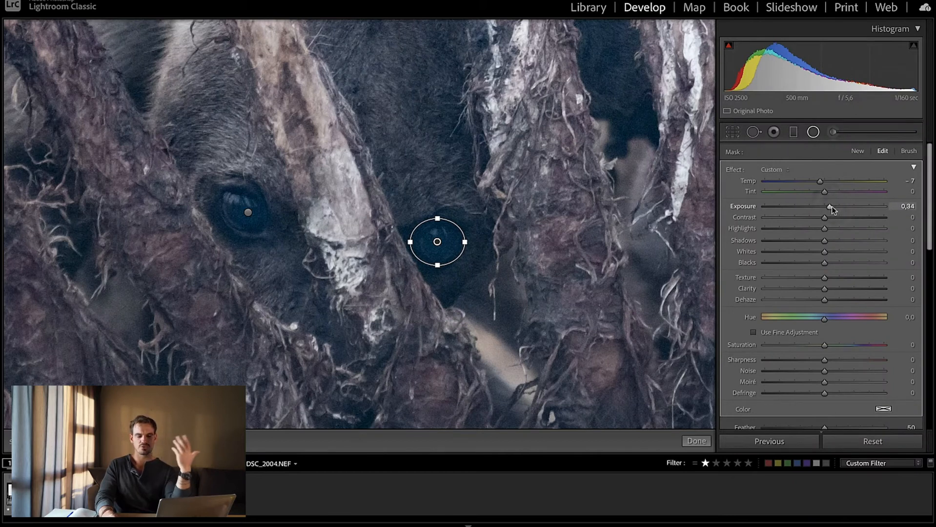
left_click(697, 441)
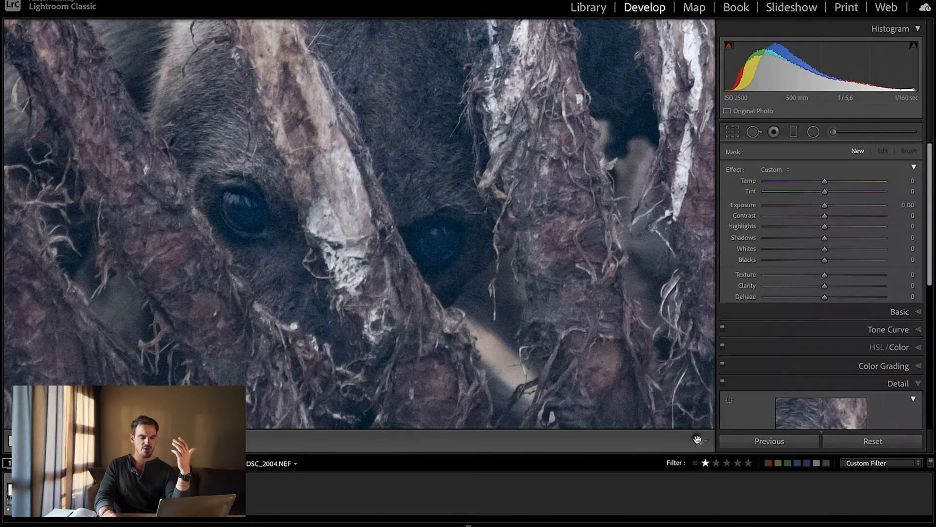
left_click(418, 254)
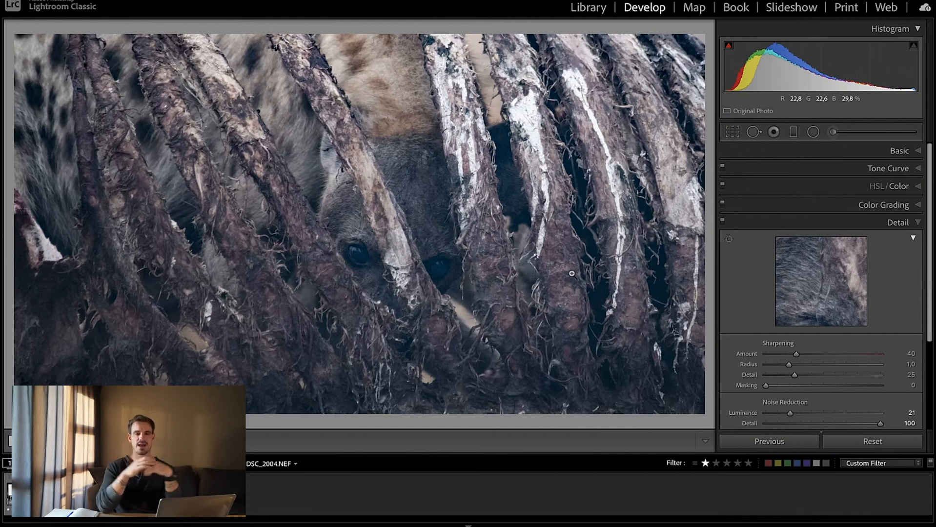
Boost the Red color's Saturation to +100 in the hyena photo's color adjustments.
left_click(916, 186)
left_click(770, 203)
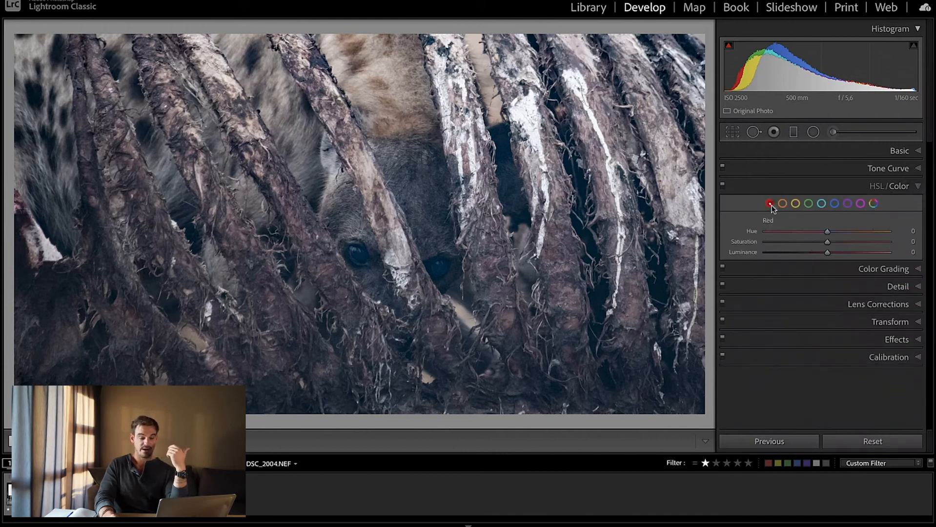
left_click_drag(828, 242, 889, 242)
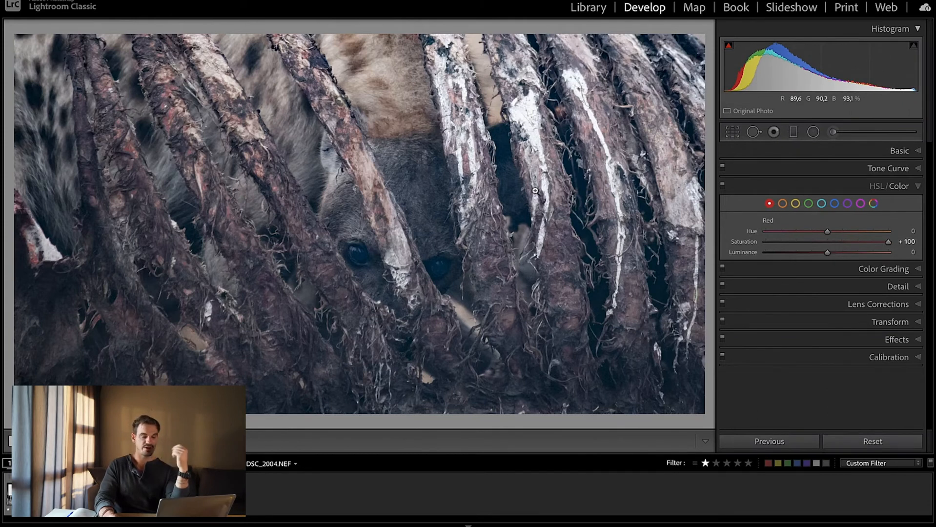
Draw a graduated filter upward from just below the hyena's eyes and limit it with a Color range mask sampled on a reddish rib.
left_click(793, 133)
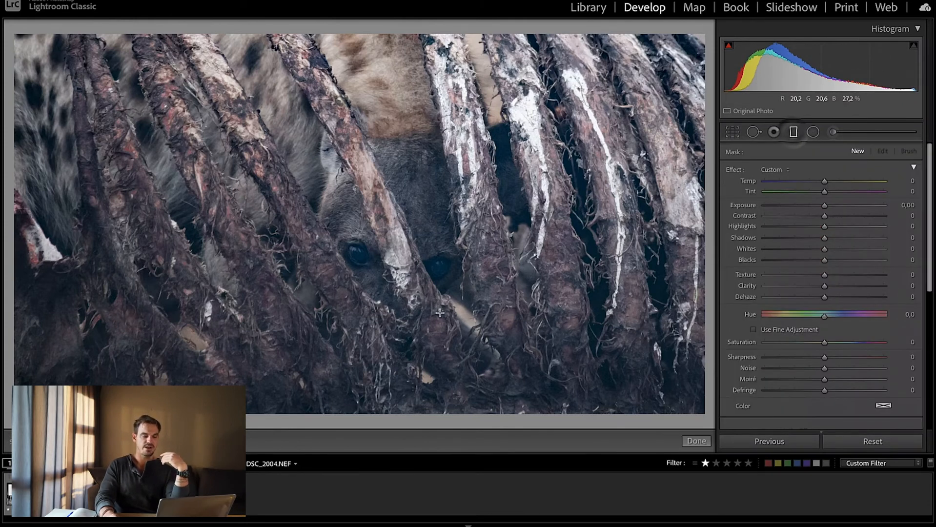
left_click_drag(441, 300, 424, 15)
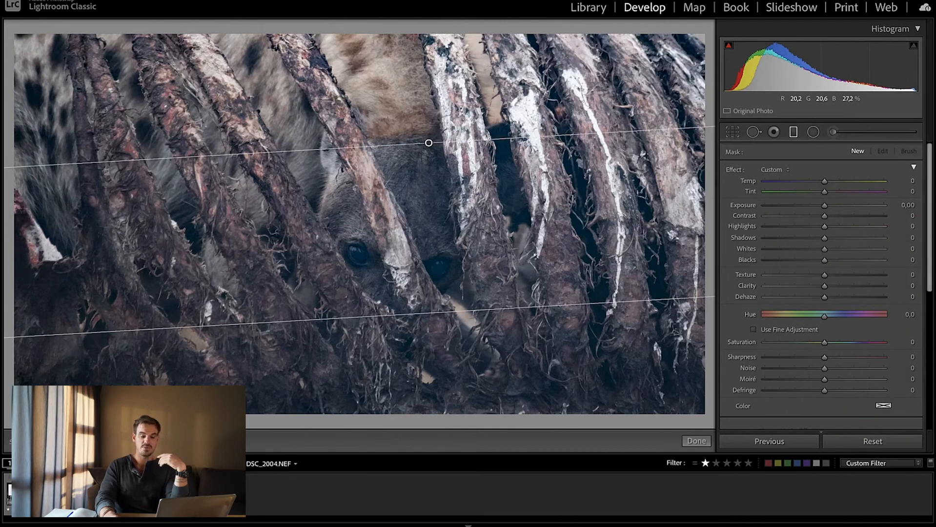
scroll(777, 315, "down", 4)
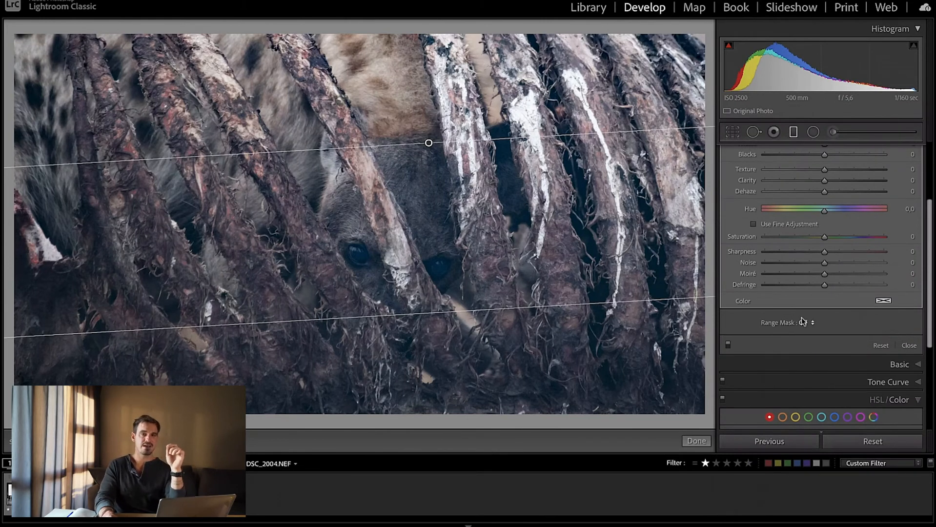
left_click(804, 322)
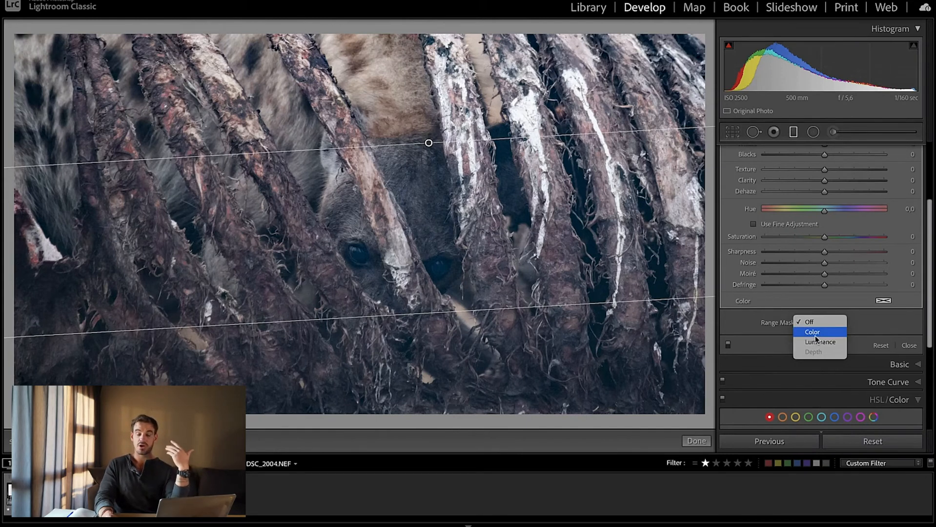
left_click(815, 334)
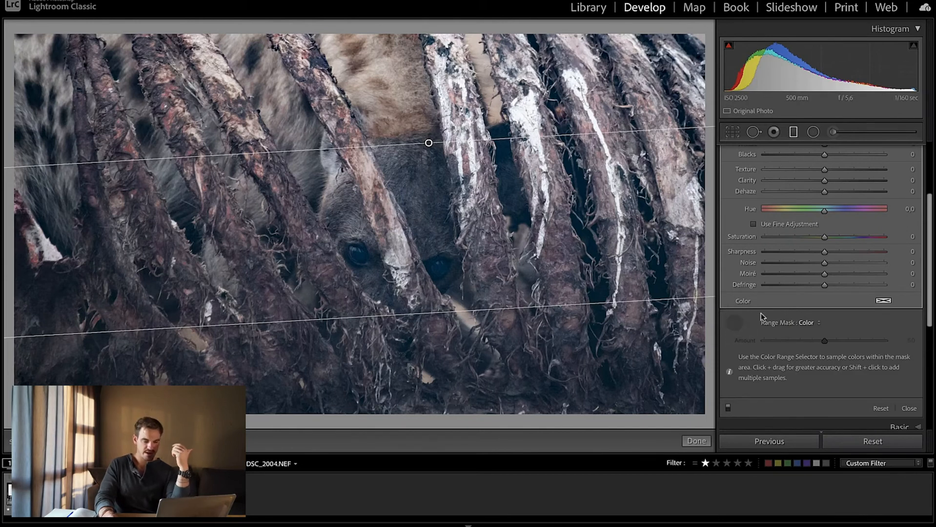
left_click(737, 322)
left_click(554, 252)
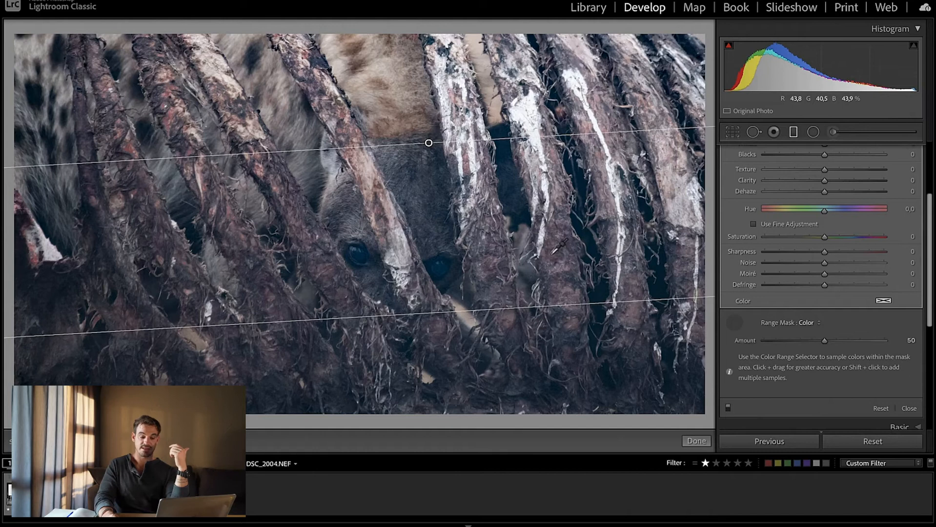
Set the graduated filter's Saturation to 59, finish the filter and compare the hyena photo side by side with its before version.
left_click_drag(824, 238, 912, 227)
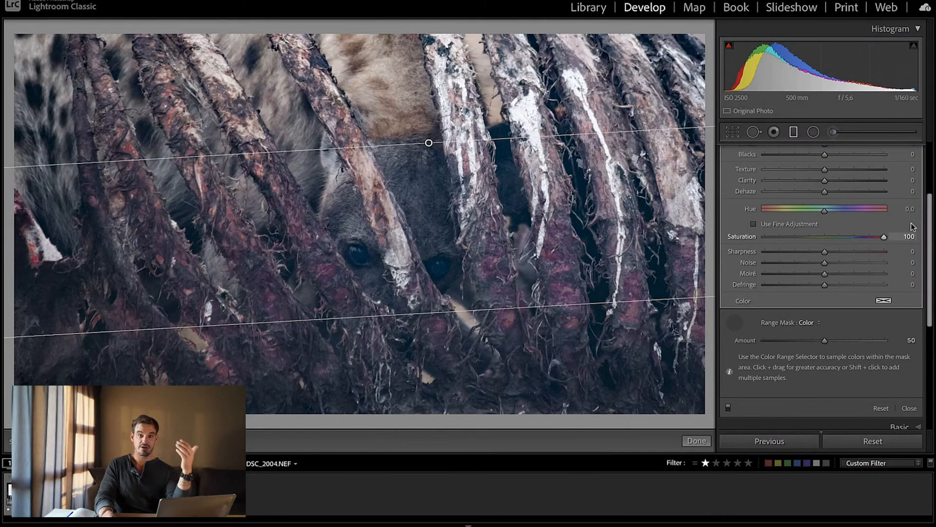
left_click_drag(912, 227, 860, 248)
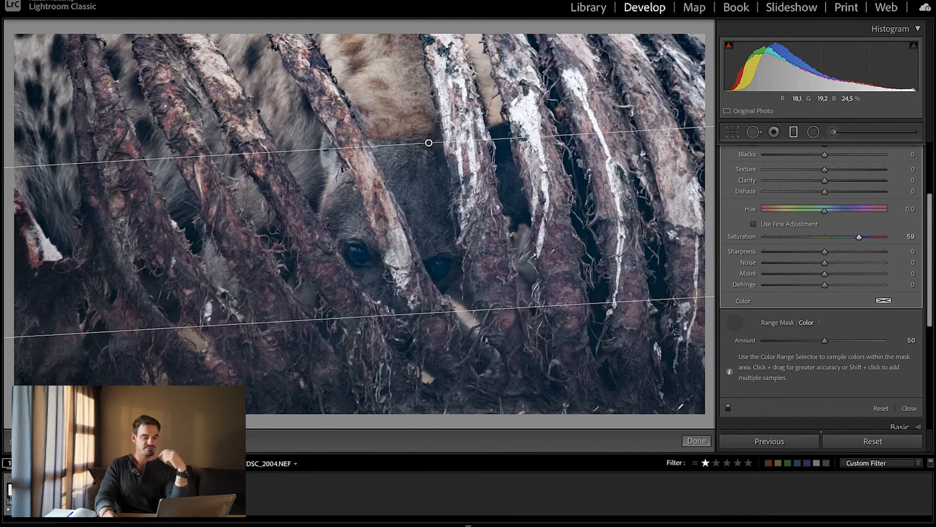
left_click(696, 441)
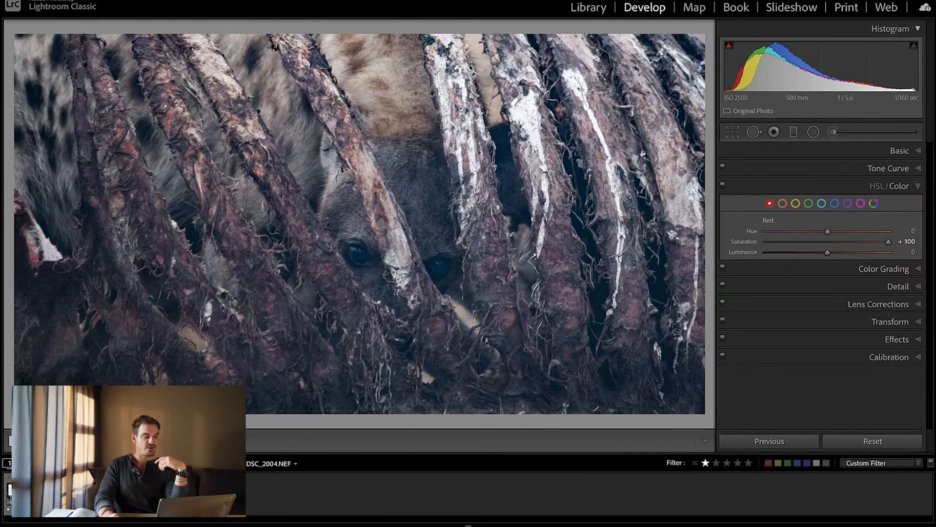
key("y")
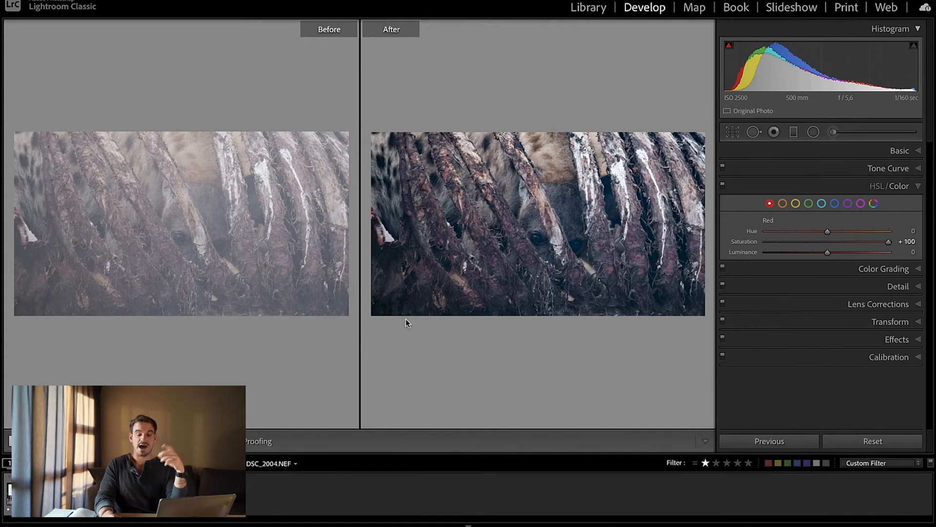
left_click(9, 441)
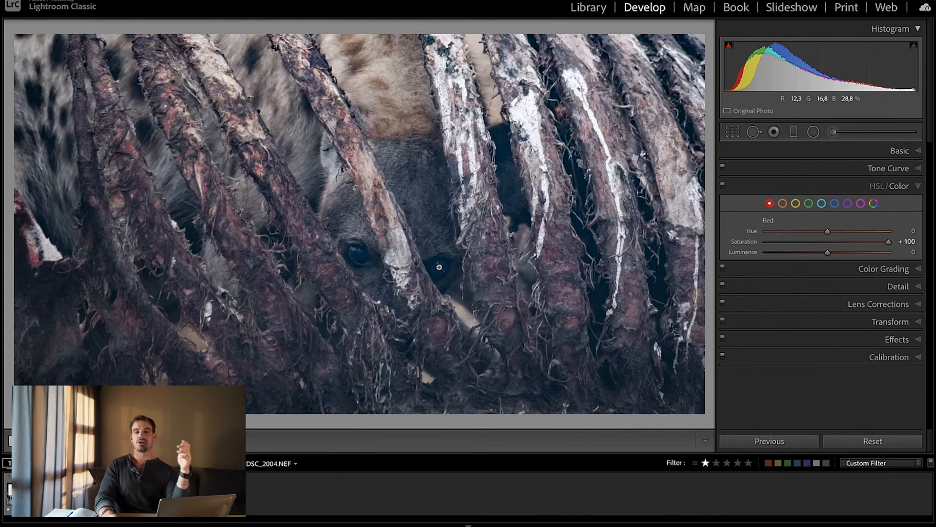
Go to the leopard photo DSC_4640.NEF and inspect its blurred background up close.
key("Right")
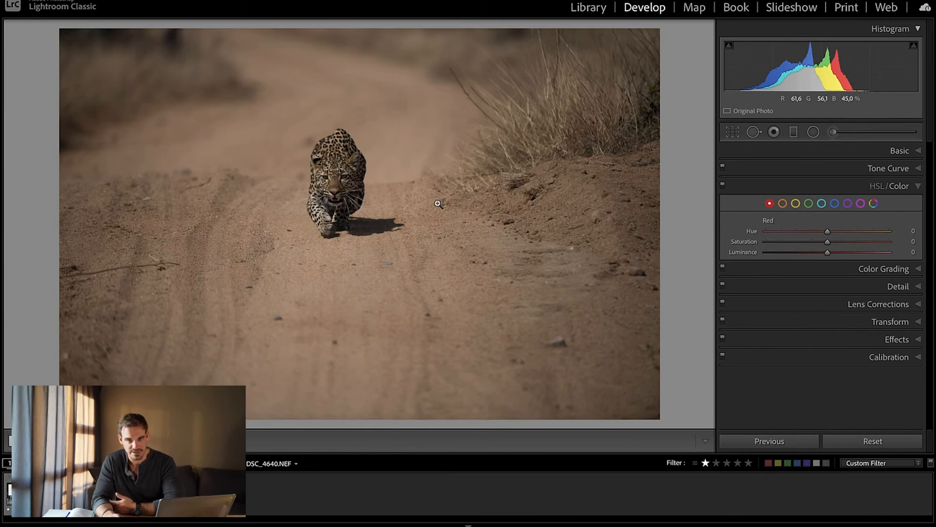
left_click(575, 113)
left_click(575, 112)
left_click(180, 44)
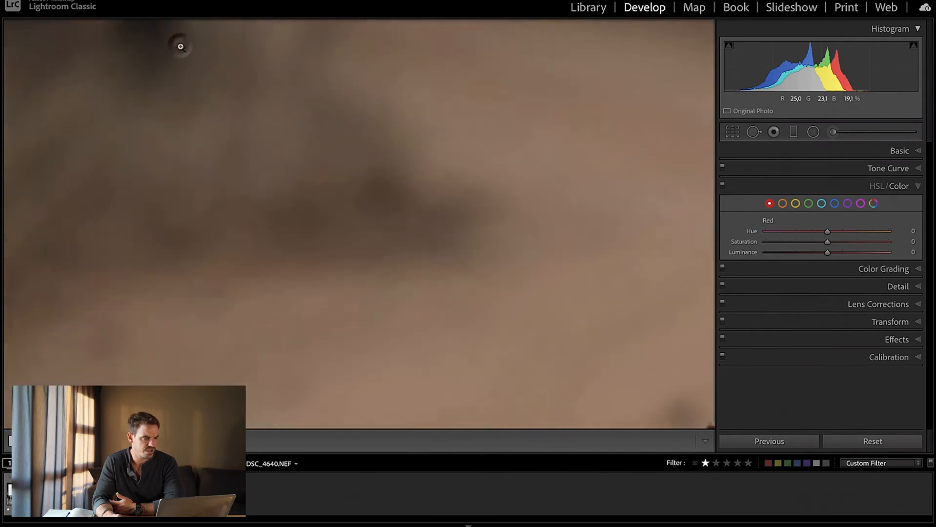
left_click(180, 44)
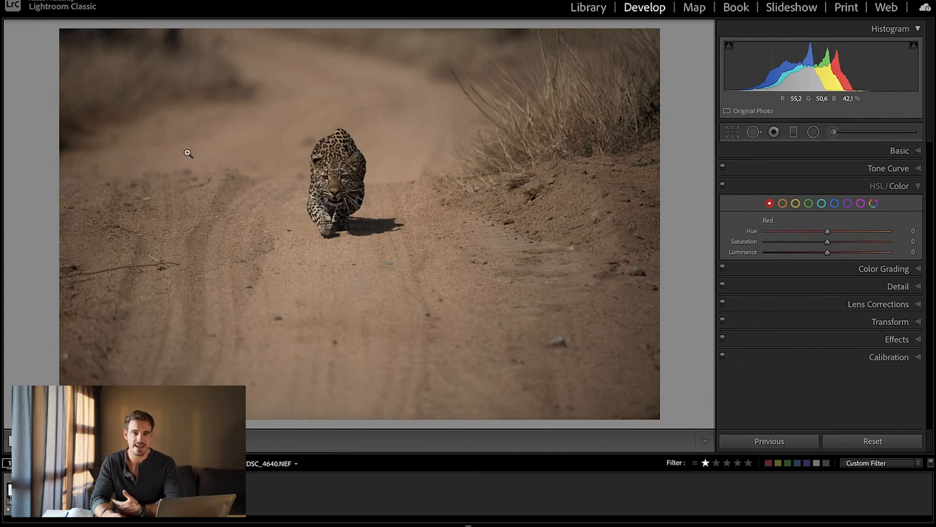
Crop the leopard photo tightly at the Original aspect ratio, placing the leopard in the middle of the frame.
left_click(733, 132)
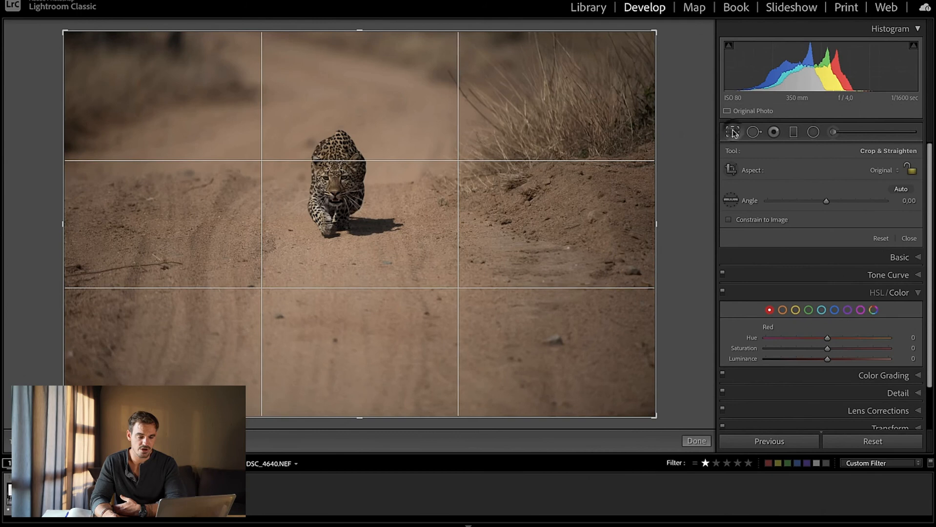
left_click_drag(656, 29, 545, 118)
left_click_drag(403, 216, 337, 288)
left_click_drag(522, 122, 480, 148)
left_click_drag(407, 193, 352, 199)
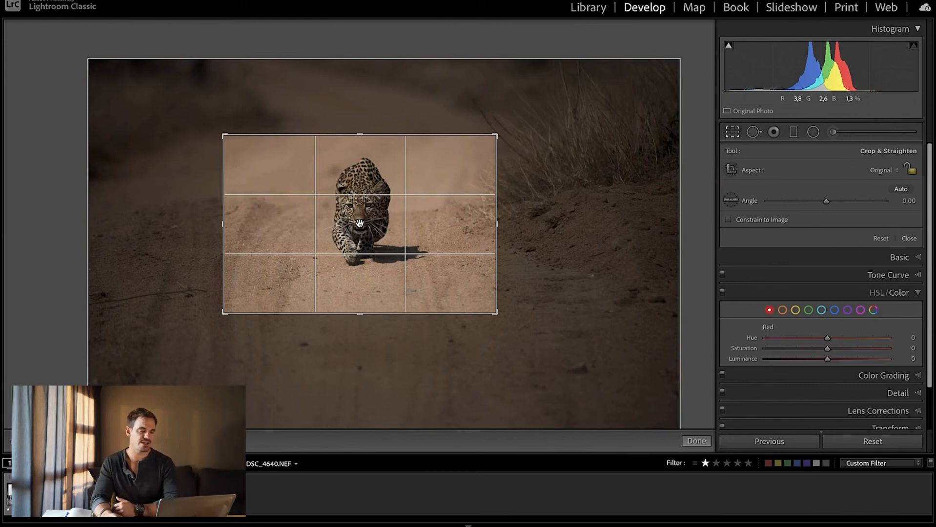
Try the cropped composition with the leopard on the left side of the image and with it on the right side.
left_click_drag(360, 223, 318, 213)
key("Return")
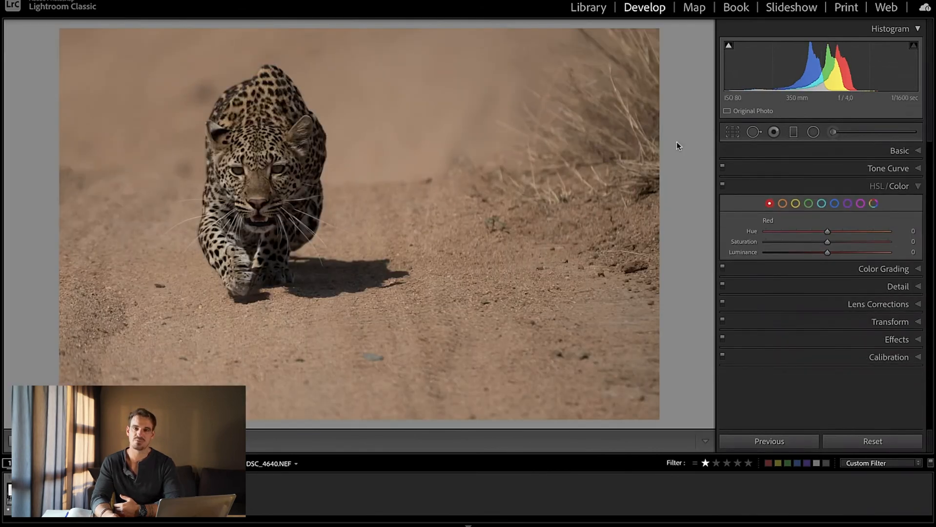
left_click(733, 132)
left_click_drag(424, 227, 476, 232)
key("Return")
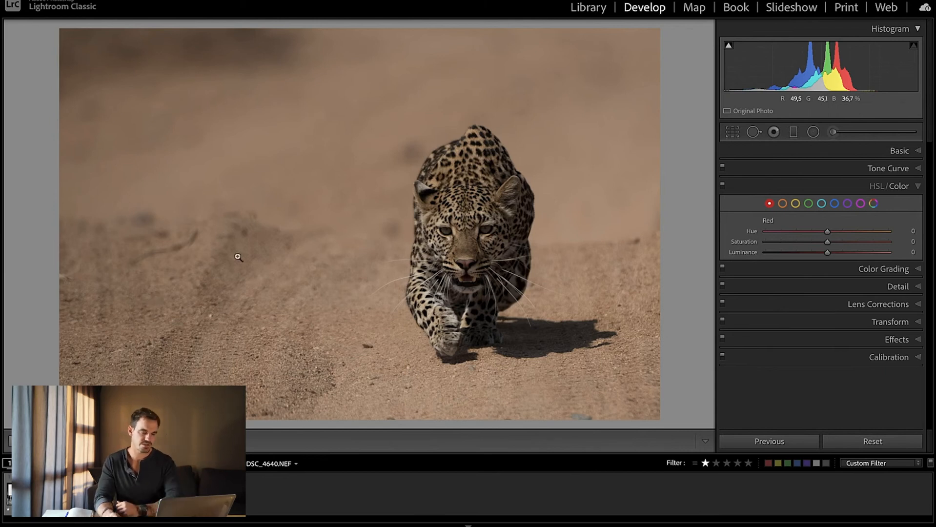
Recenter the leopard within the crop and switch the crop guide overlay from thirds to a centered cross.
left_click(732, 132)
left_click_drag(401, 248, 357, 233)
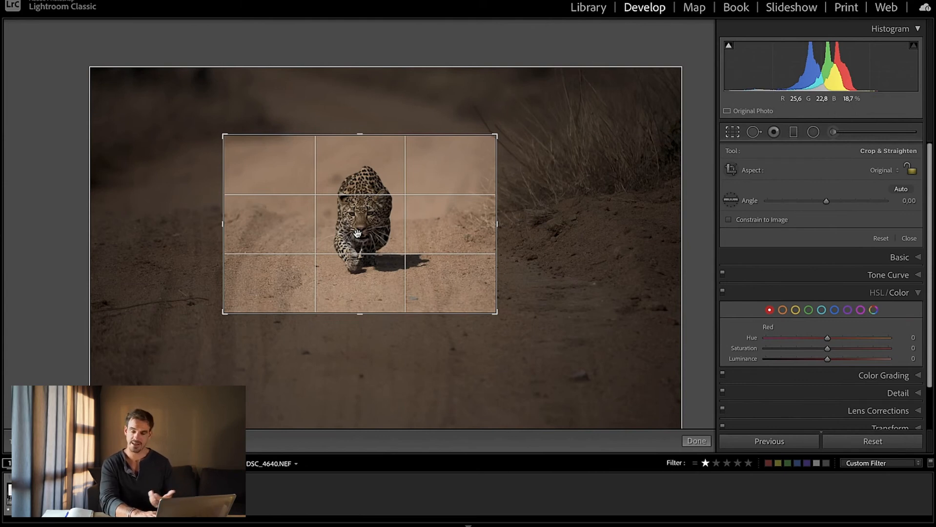
key("o")
key("o")
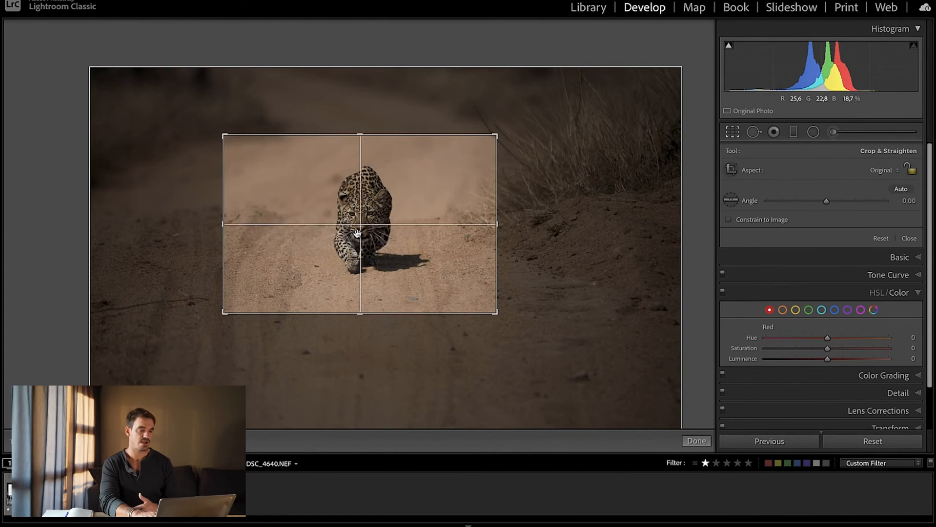
Switch the crop guide overlay to the golden ratio grid and try the leopard on its upper-left intersection.
key("o")
key("o")
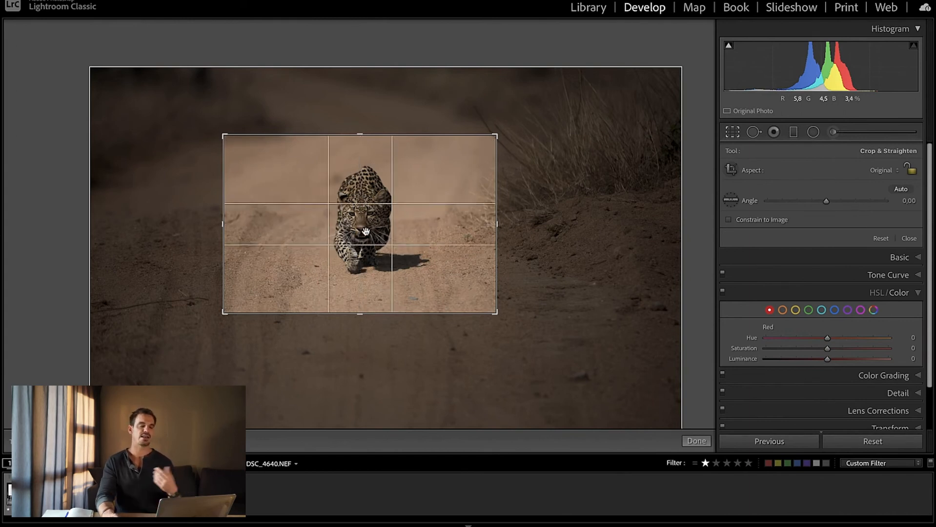
left_click_drag(347, 228, 321, 215)
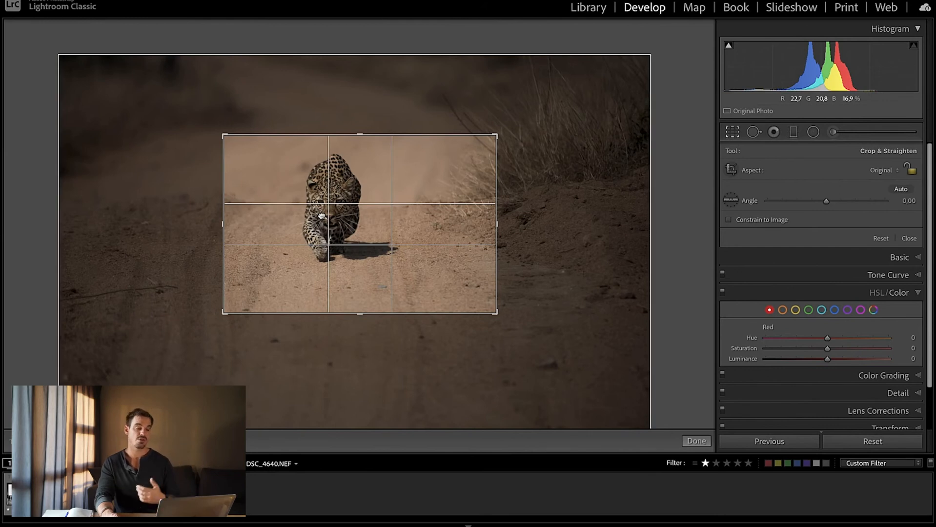
double_click(323, 215)
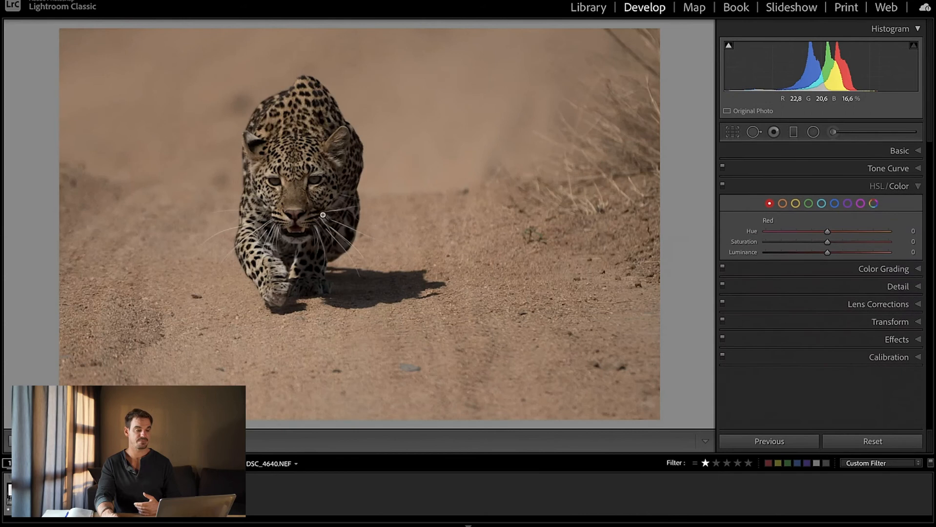
Try the cropped composition with the leopard around the lower-right intersection of the golden ratio guides.
left_click(729, 134)
left_click_drag(340, 215, 396, 247)
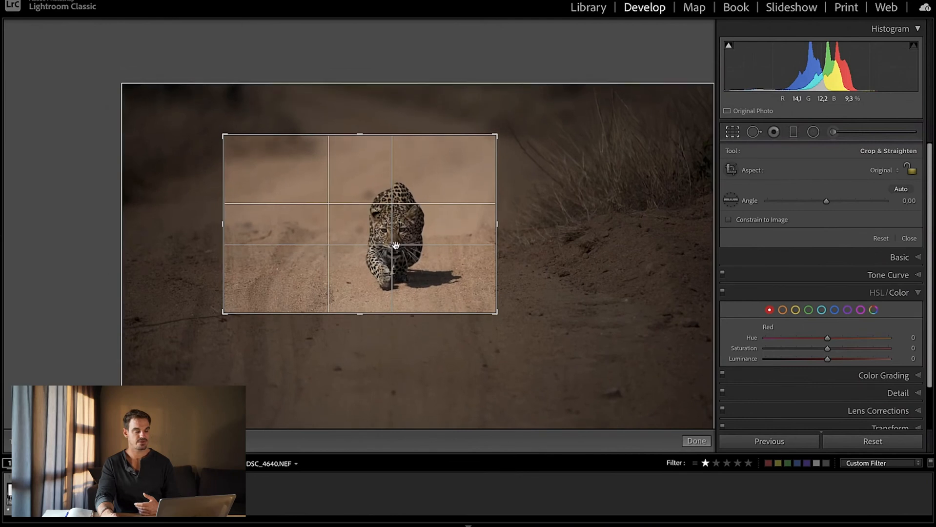
key("Return")
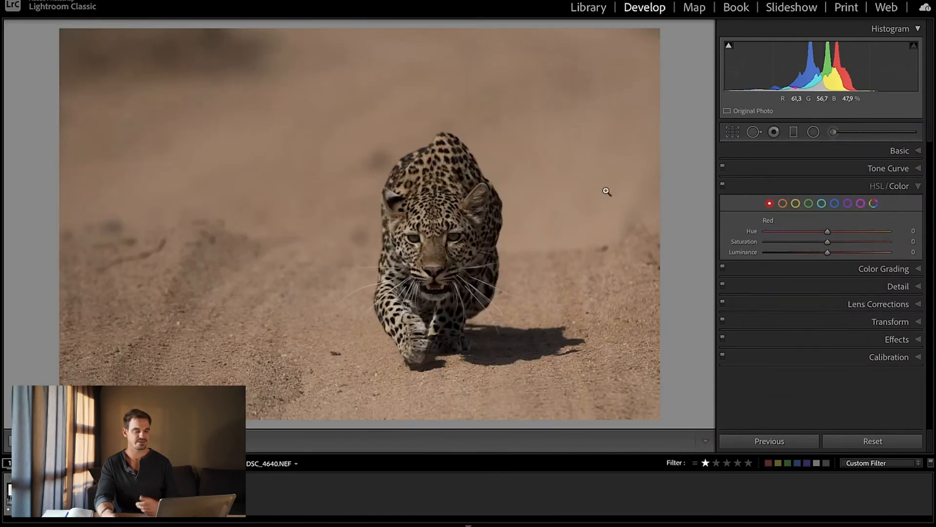
left_click(737, 135)
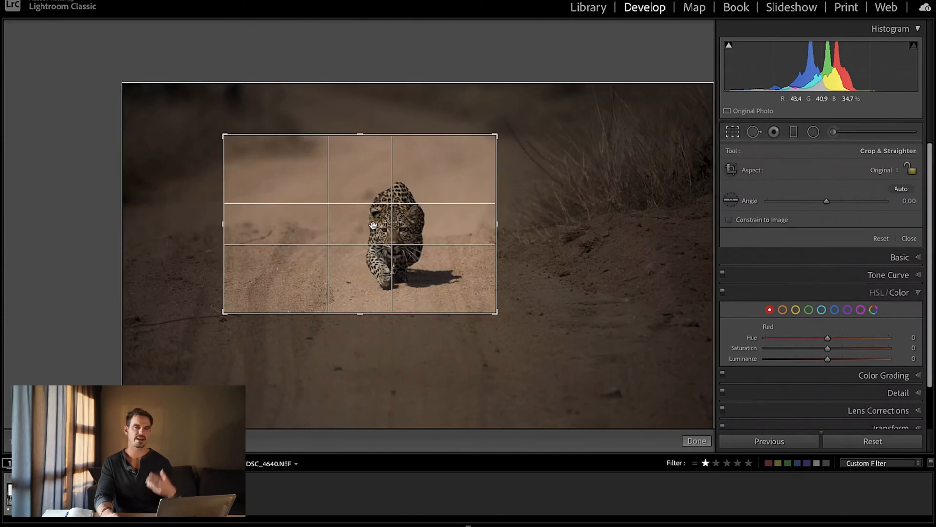
left_click(737, 135)
left_click(730, 136)
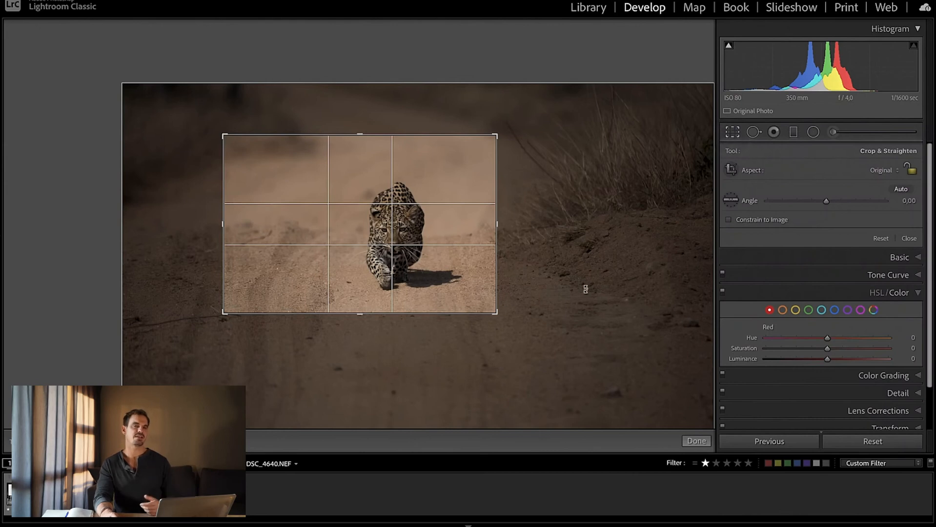
double_click(410, 254)
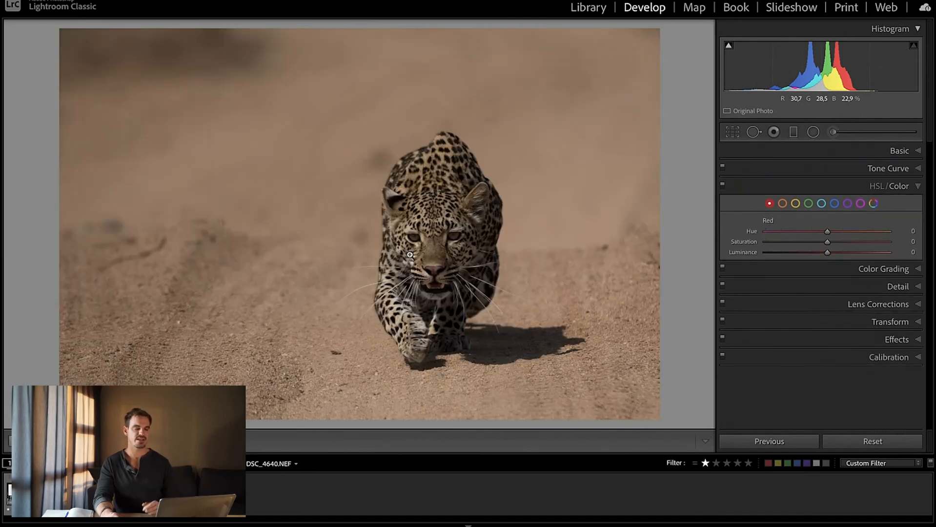
left_click(732, 131)
double_click(417, 220)
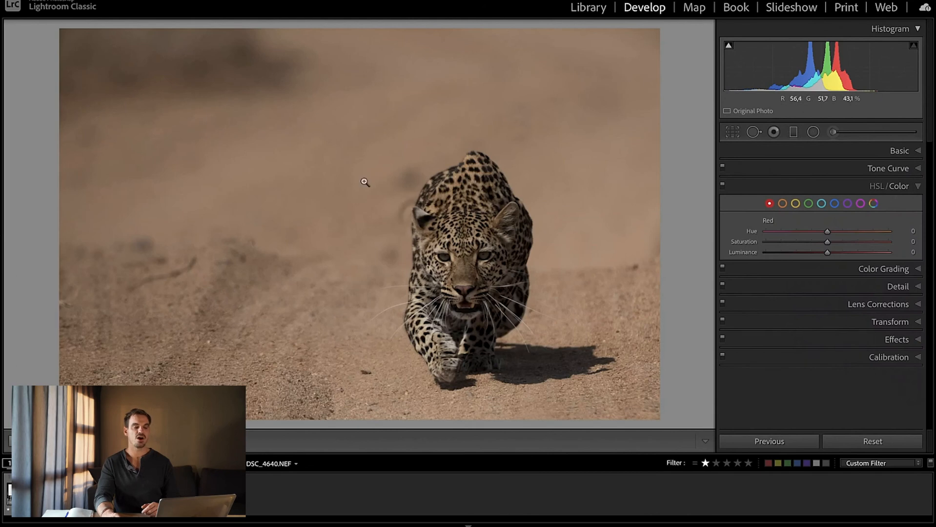
Move the leopard back to the middle of the crop frame and apply the crop.
left_click(730, 132)
left_click_drag(432, 249, 384, 213)
double_click(361, 223)
Switch the crop guide overlay back to the centered cross, align the leopard's face with its vertical line, and apply the crop.
left_click(739, 135)
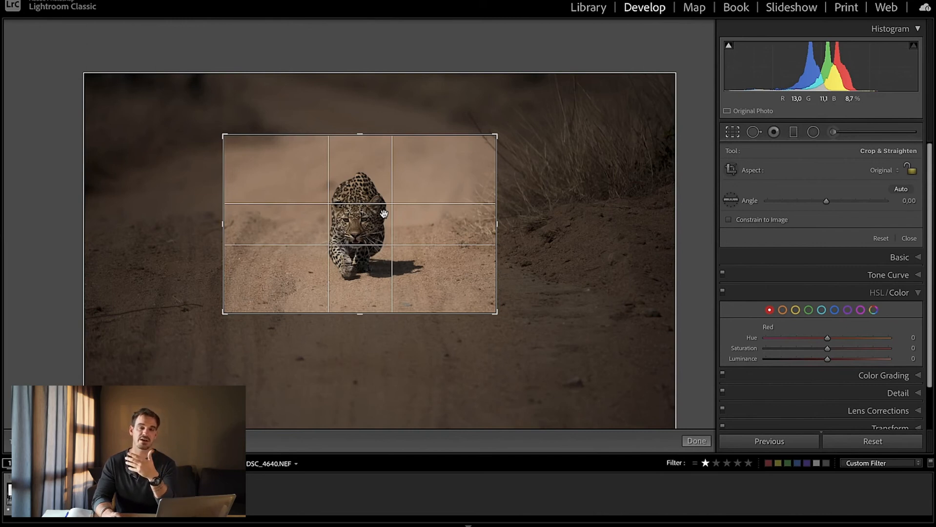
mouse_move(407, 216)
left_mouse_down()
mouse_move(427, 218)
mouse_move(418, 216)
left_mouse_up()
key("o")
key("o")
key("o")
key("o")
key("o")
key("o")
left_click_drag(365, 239, 361, 243)
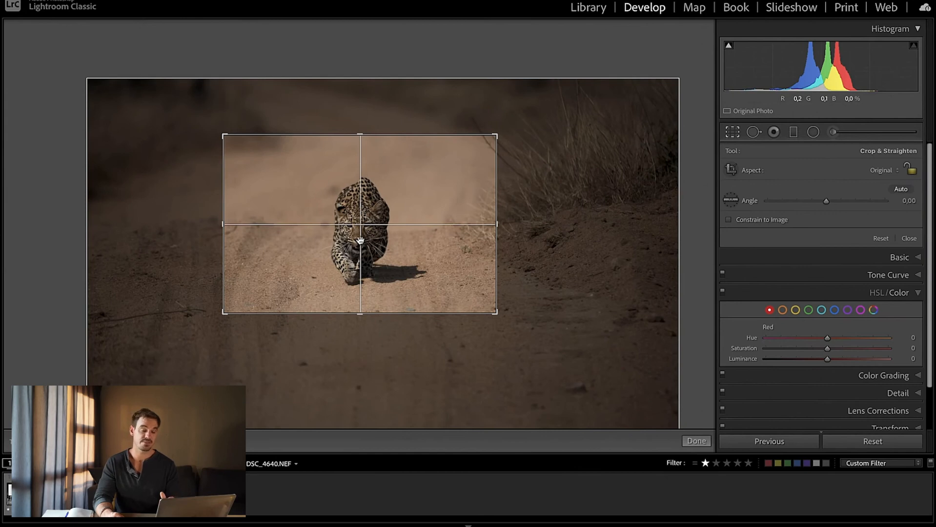
key("Return")
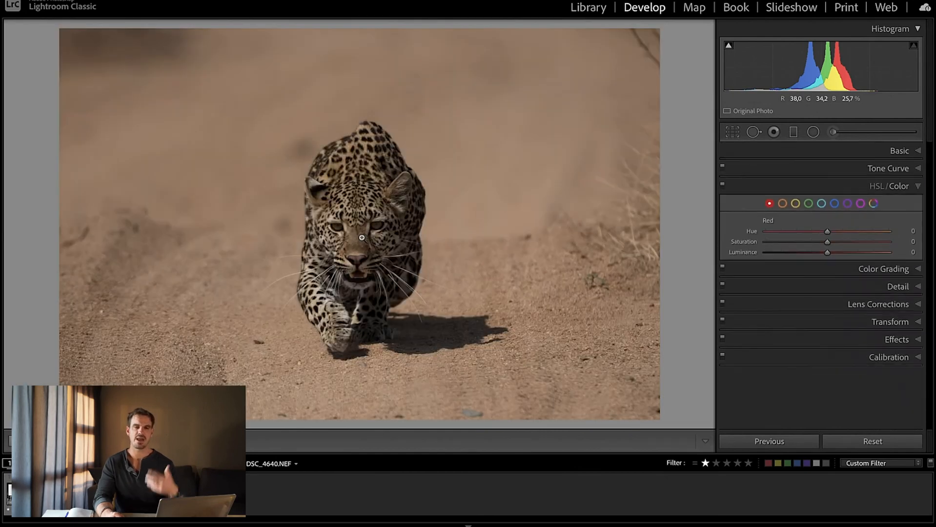
Reposition the crop so the leopard sits higher in the frame with more ground below it.
left_click(733, 133)
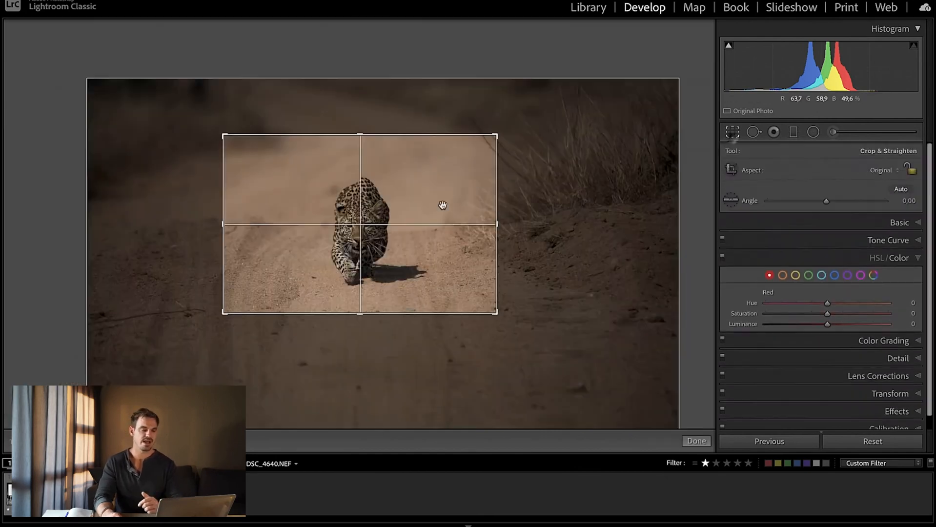
left_click_drag(364, 234, 365, 216)
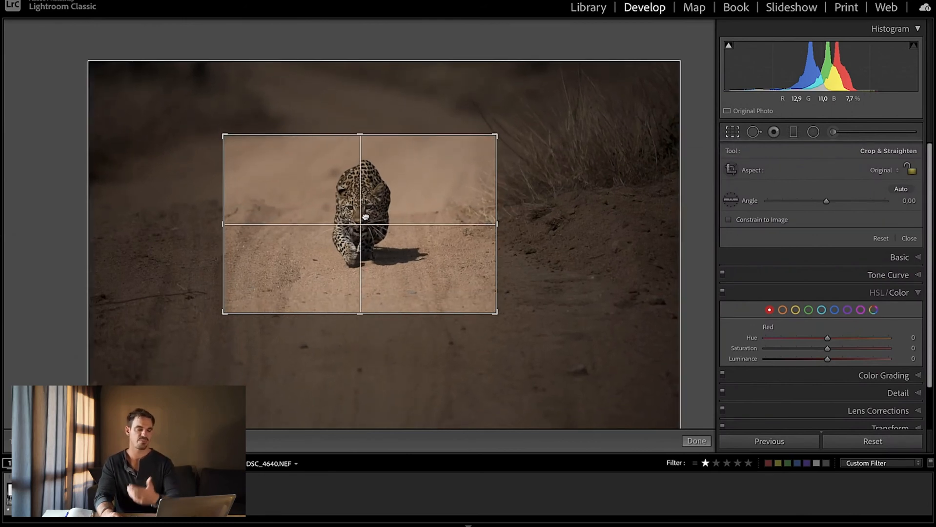
key("Return")
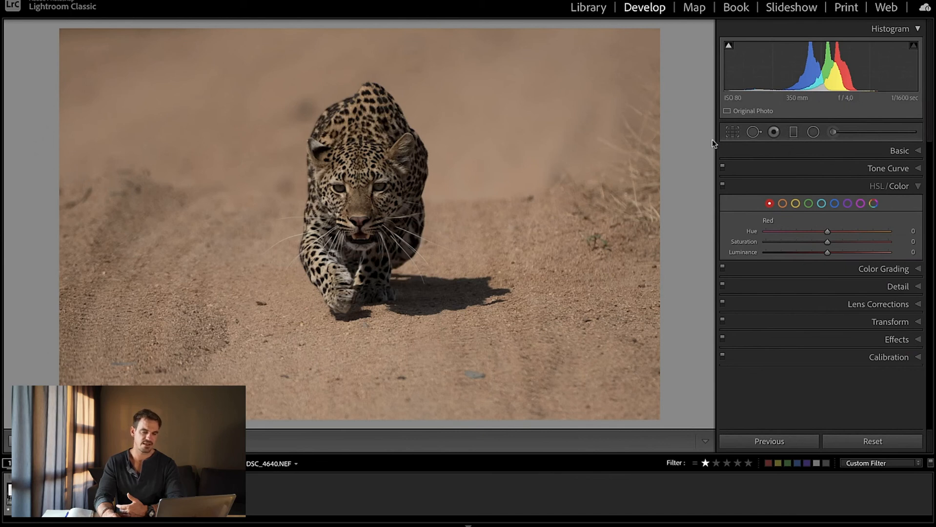
Tighten the crop slightly around the leopard, keep it horizontally centered, and apply the crop.
left_click(733, 132)
left_click_drag(220, 135, 233, 141)
left_click_drag(352, 242, 360, 242)
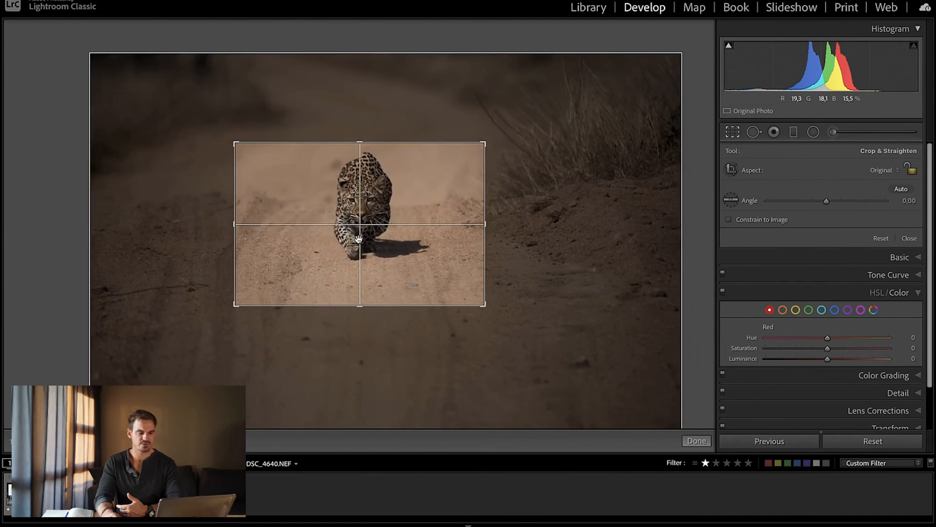
double_click(359, 240)
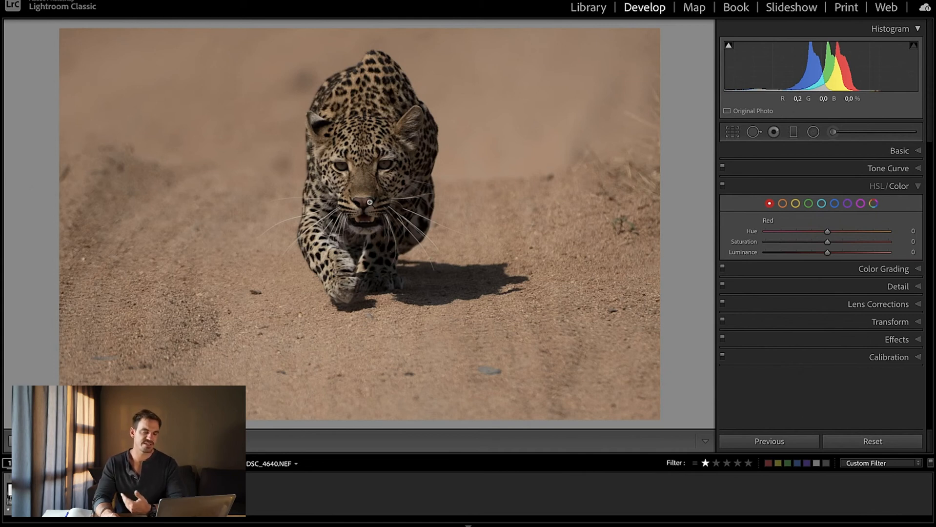
Check the background up close, then add a tall oval radial filter over the leopard's face and chest.
left_click(560, 103)
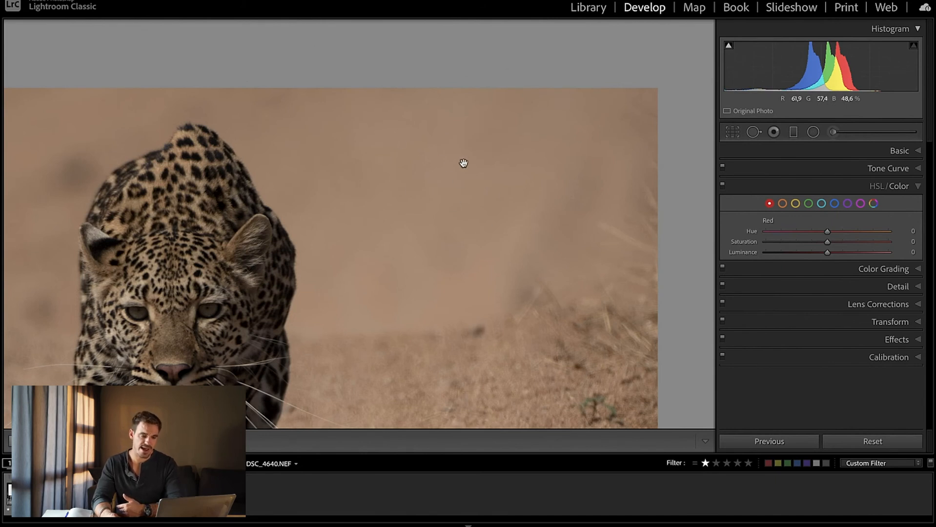
left_click(475, 186)
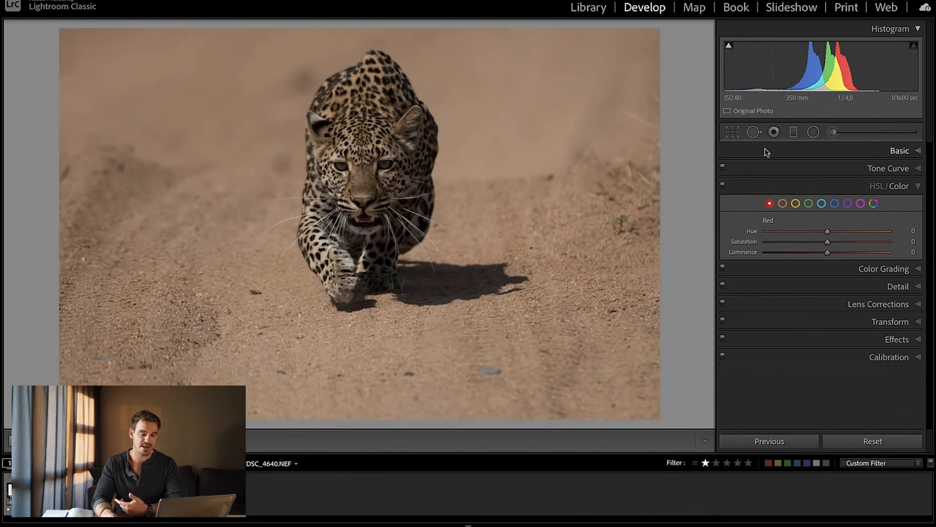
left_click(813, 132)
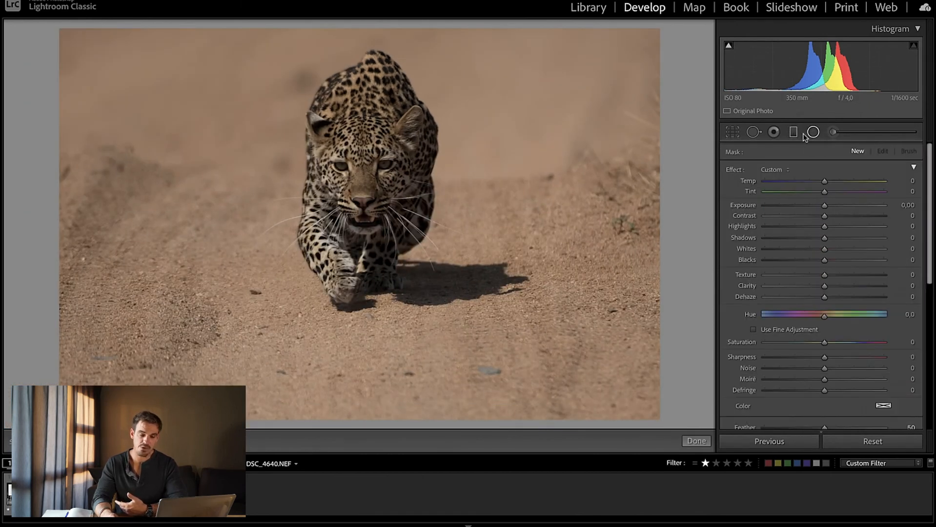
left_click_drag(360, 179, 426, 274)
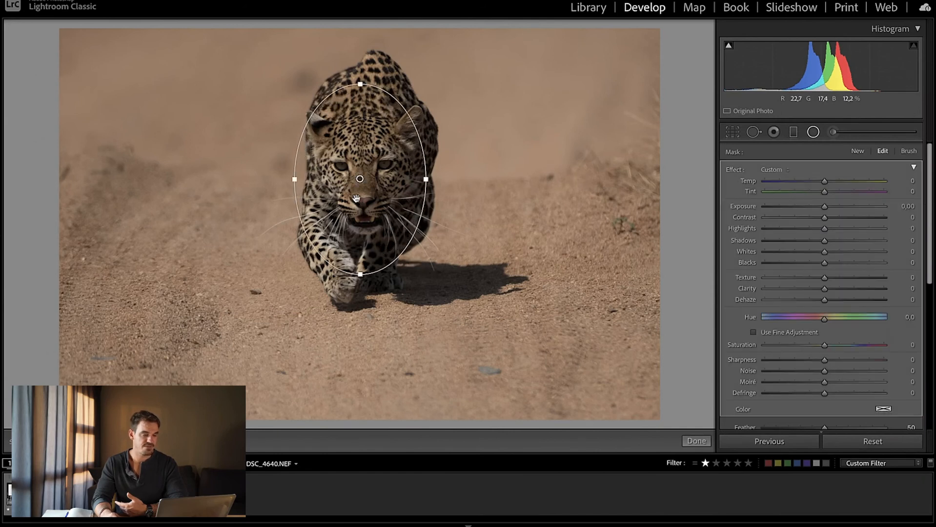
left_click_drag(359, 186, 368, 186)
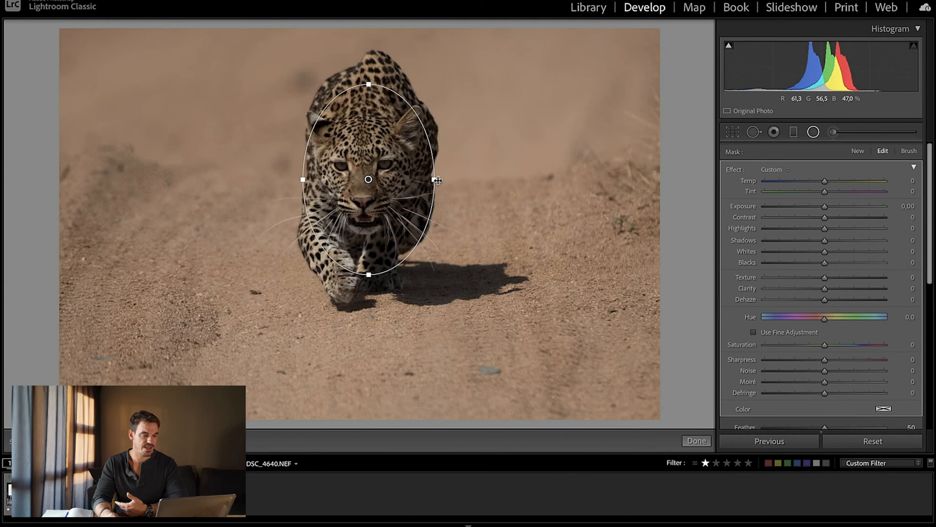
left_click_drag(438, 181, 430, 182)
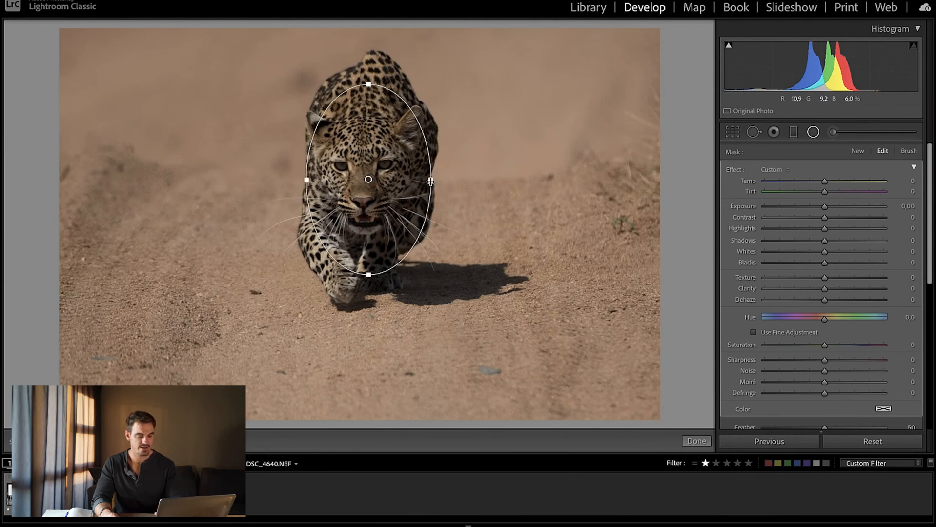
key("o")
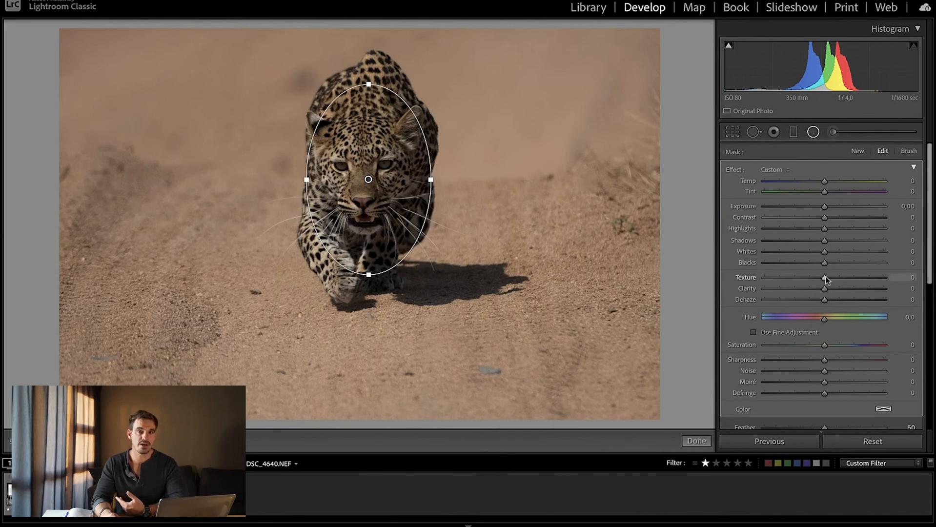
Set the radial filter's Texture to 7 and Clarity to 18, and finish the local adjustment.
left_click_drag(826, 279, 837, 291)
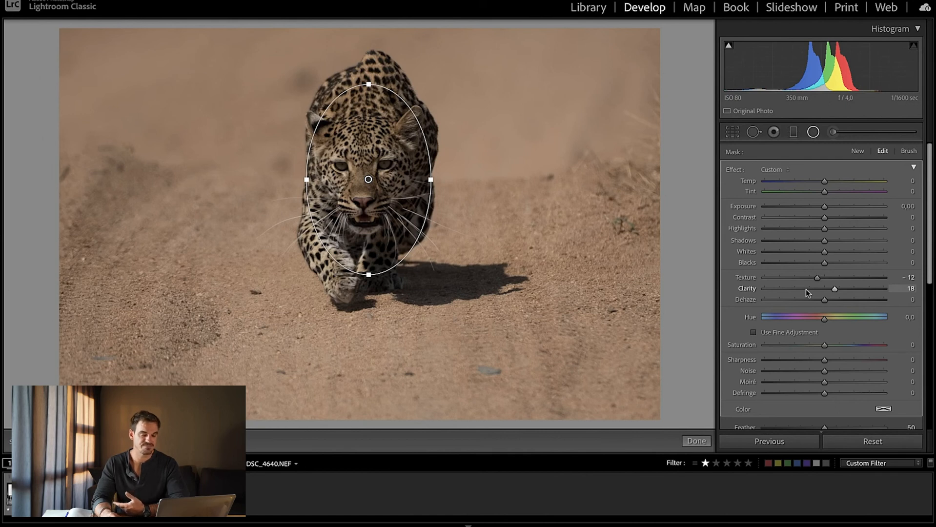
left_click_drag(818, 279, 828, 278)
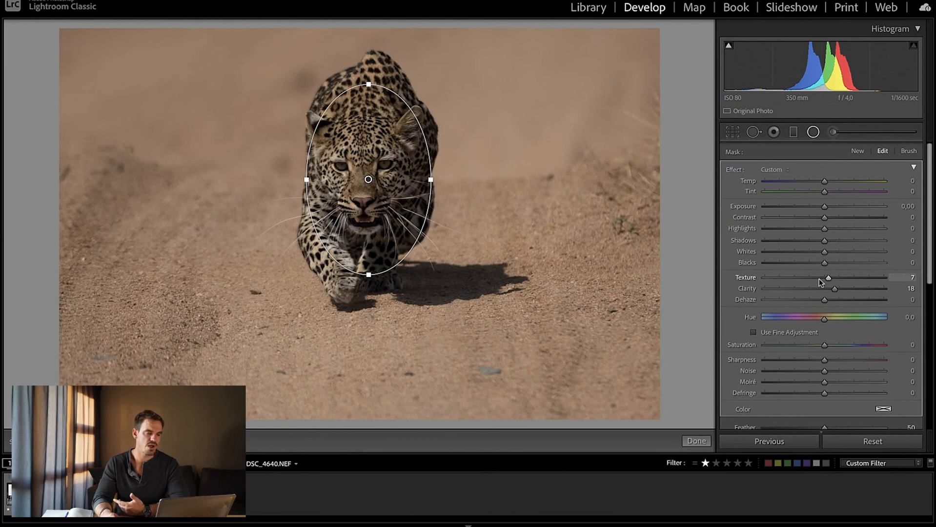
scroll(822, 277, "down", 5)
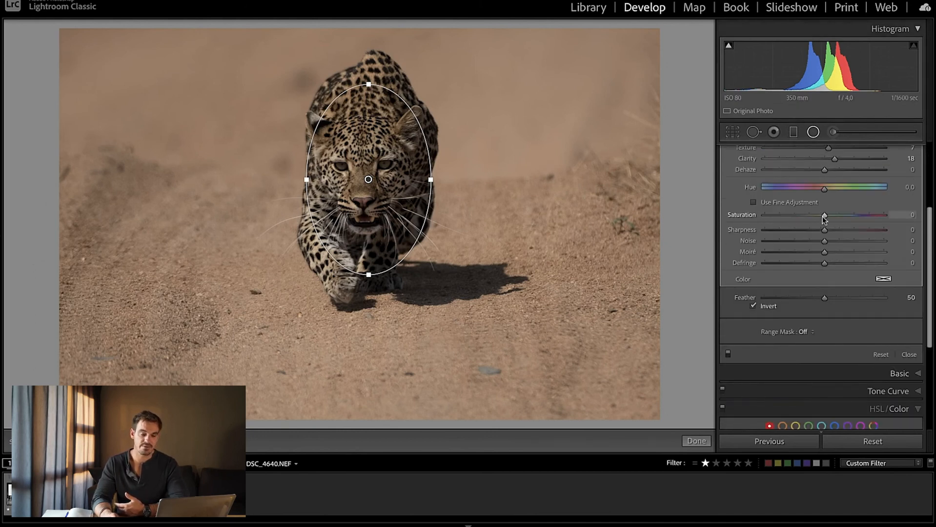
scroll(825, 219, "up", 5)
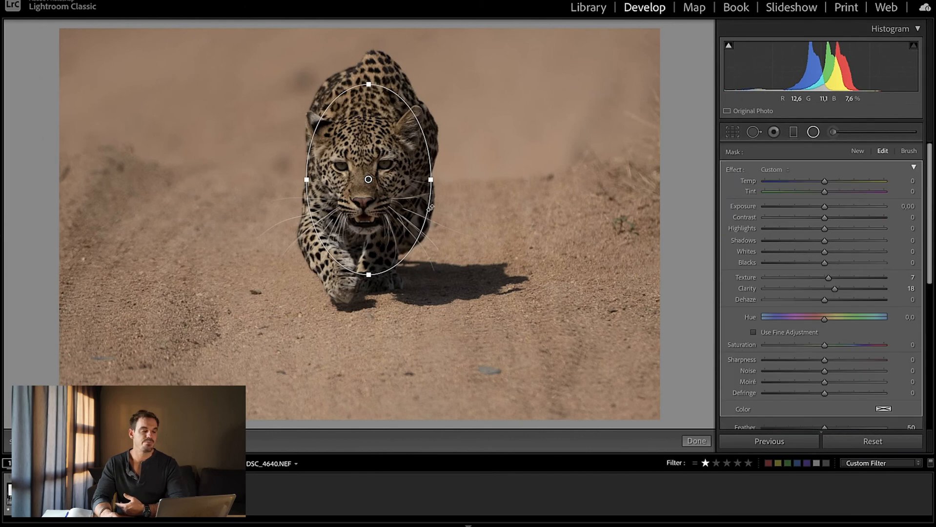
left_click(699, 441)
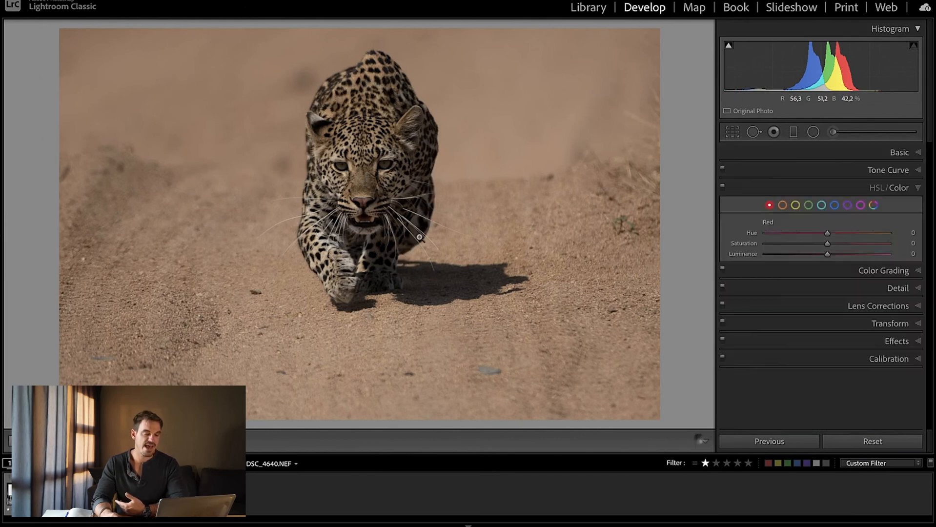
Add a small radial filter over the leopard's eye on the image's right side and raise its Exposure to 0.48.
left_click(350, 173)
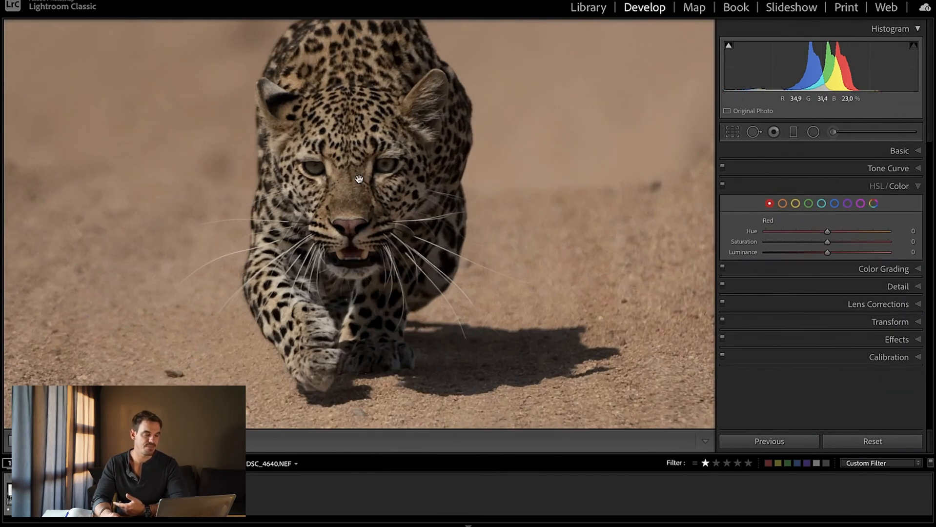
left_click(330, 193)
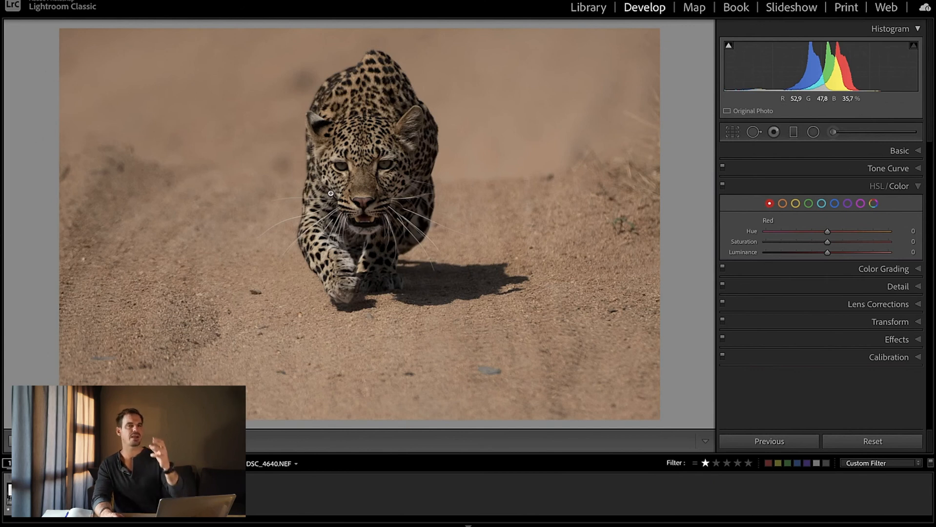
left_click(353, 164)
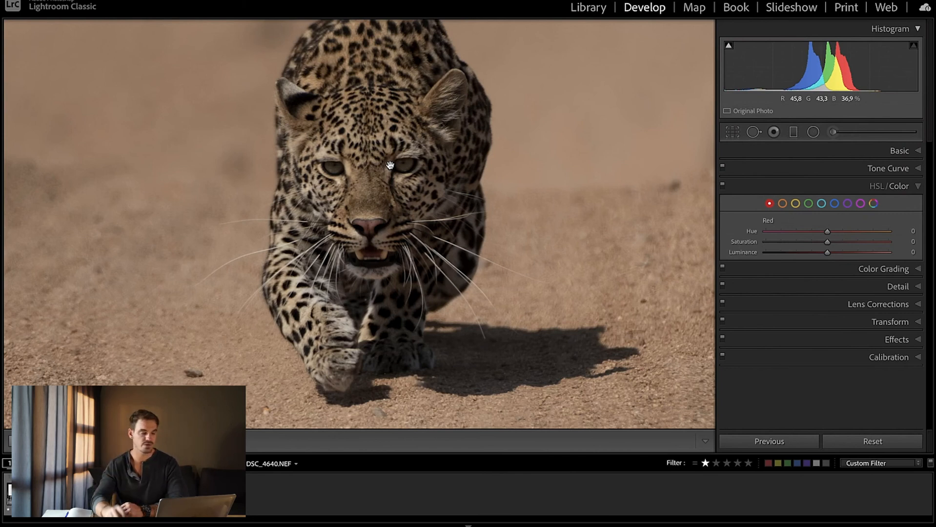
left_click(813, 134)
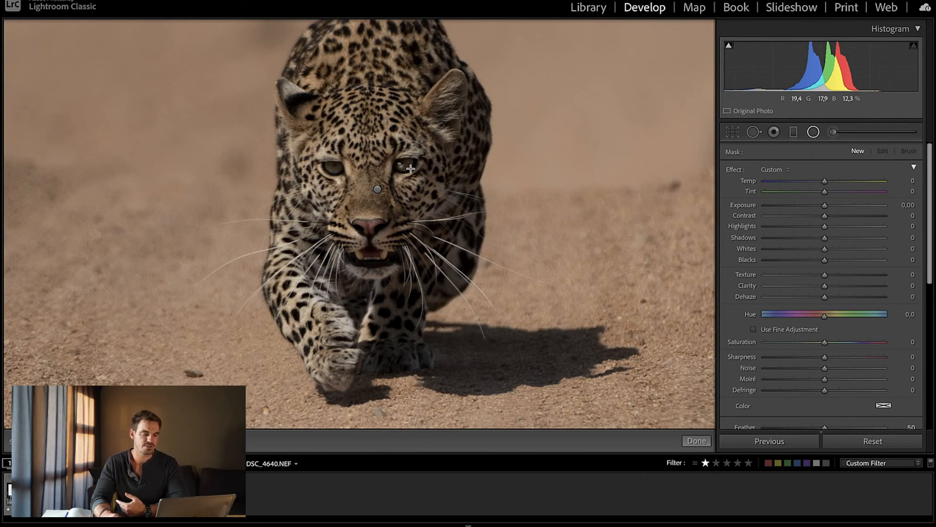
mouse_move(406, 165)
left_mouse_down()
mouse_move(418, 173)
mouse_move(402, 167)
mouse_move(414, 166)
left_mouse_up()
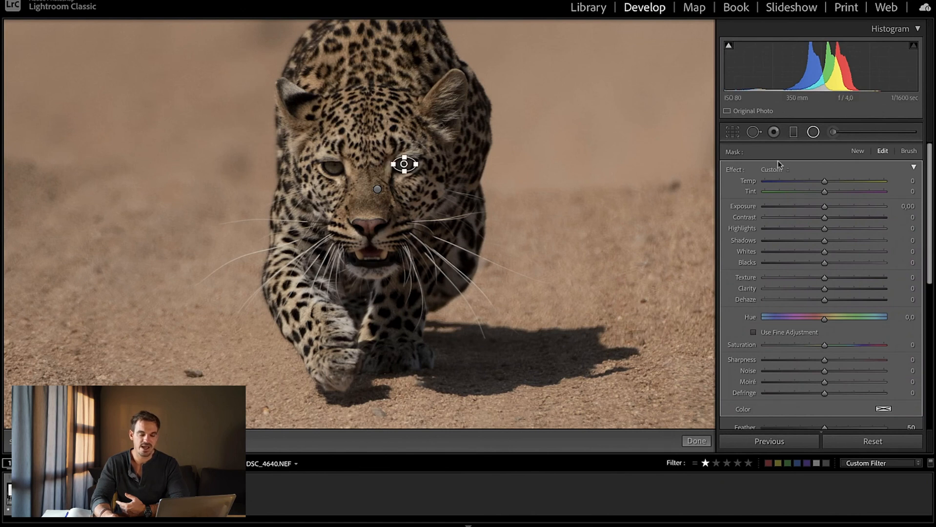
left_click_drag(829, 207, 832, 207)
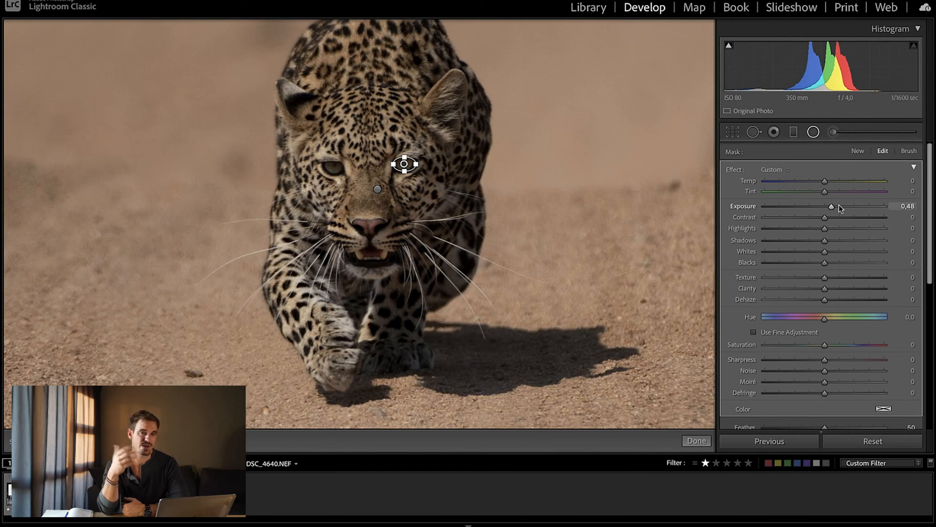
Reset the eye filter's Exposure and set its Shadows to 93, then place a duplicate of the filter over the leopard's other eye.
double_click(831, 207)
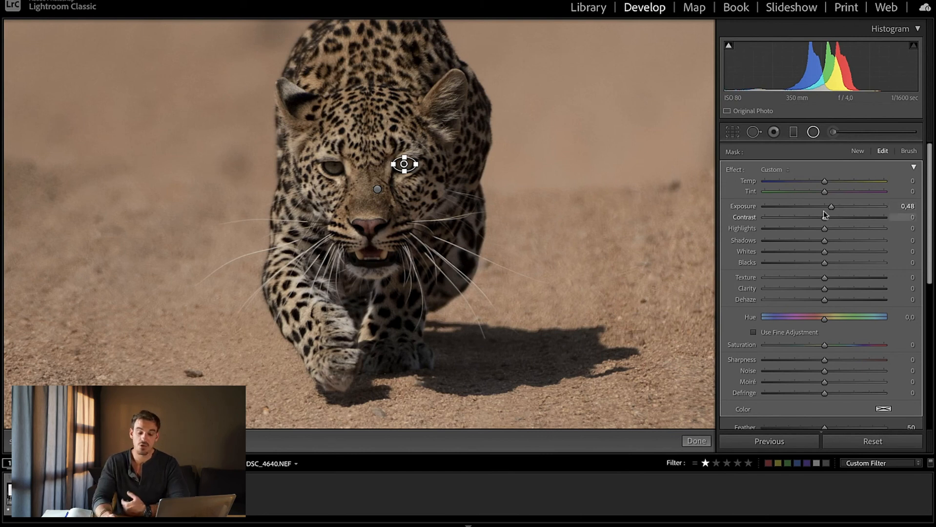
left_click_drag(828, 239, 878, 240)
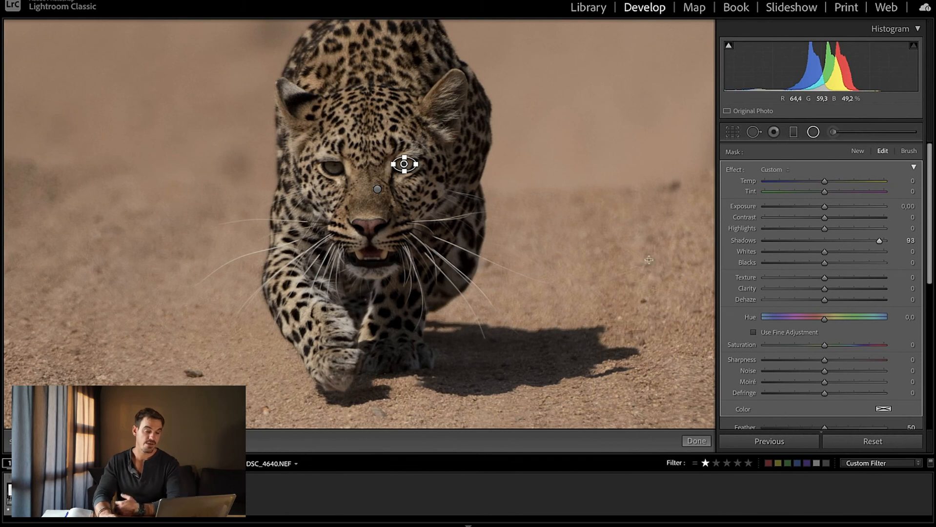
right_click(401, 164)
left_click(412, 169)
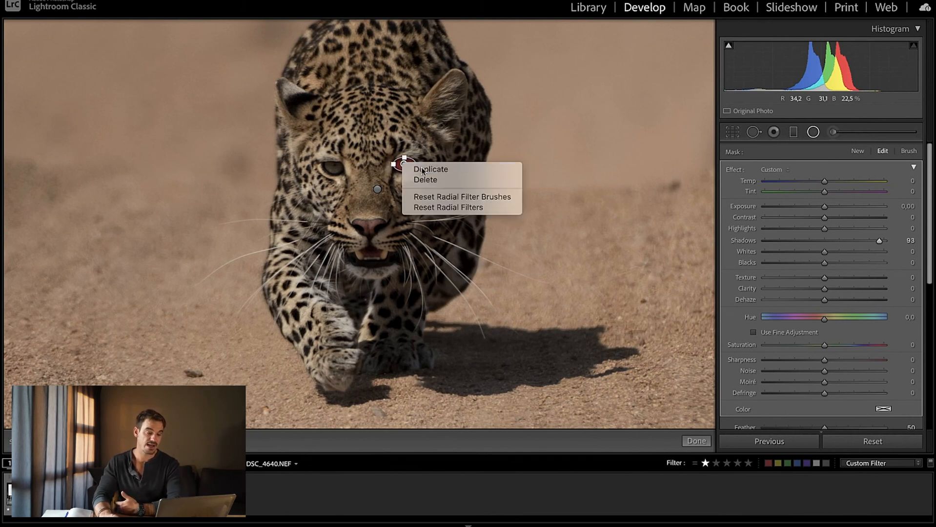
left_click_drag(404, 164, 333, 166)
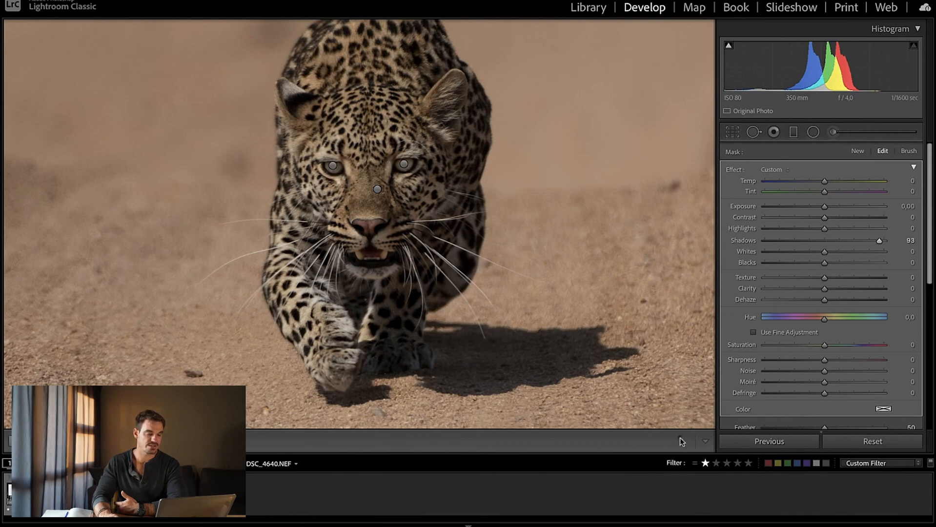
left_click(689, 441)
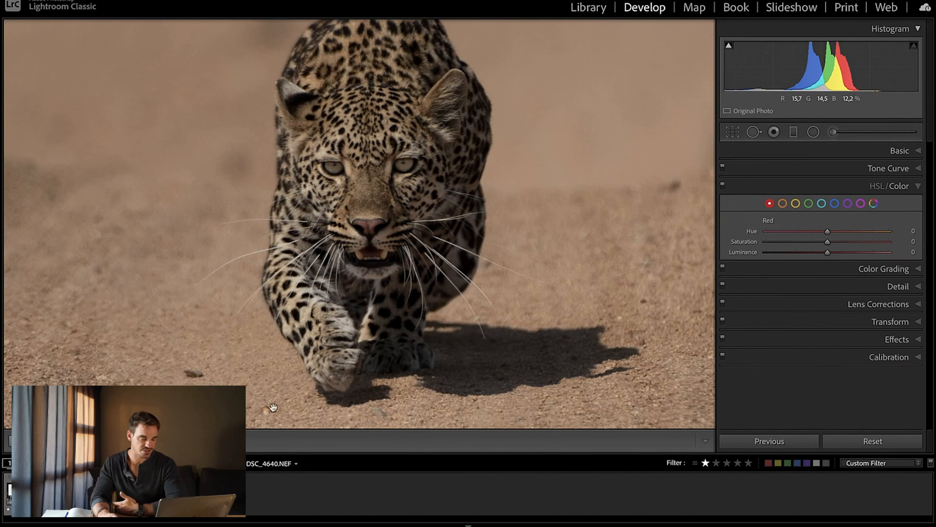
Compare the leopard photo before and after the edits side by side, then return to the whole image.
key("y")
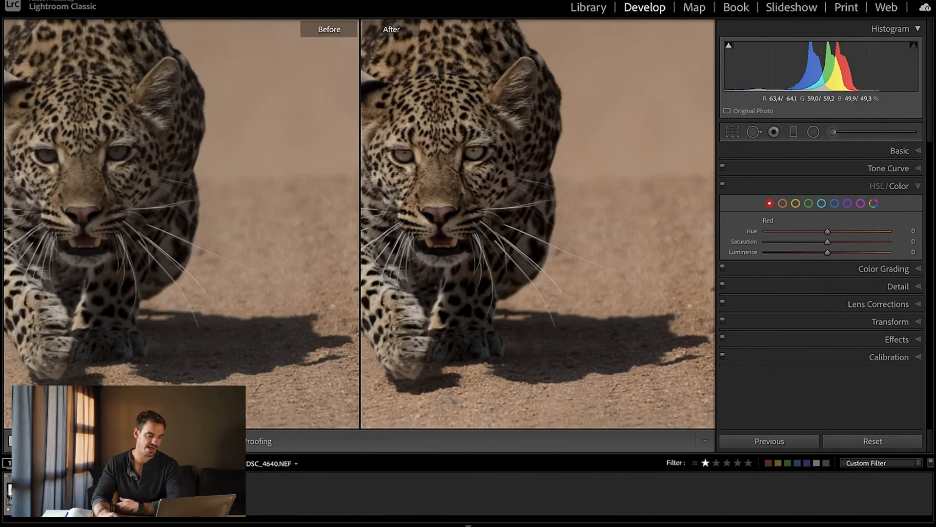
key("y")
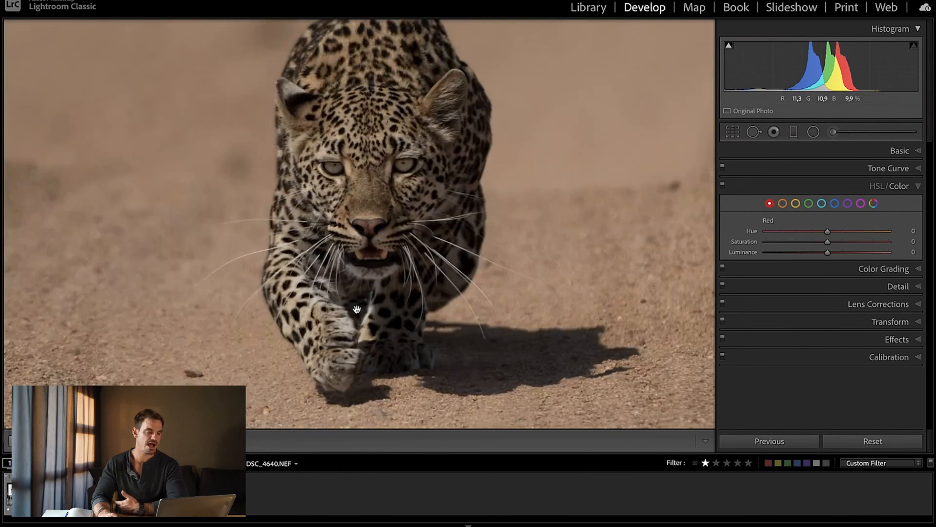
key("z")
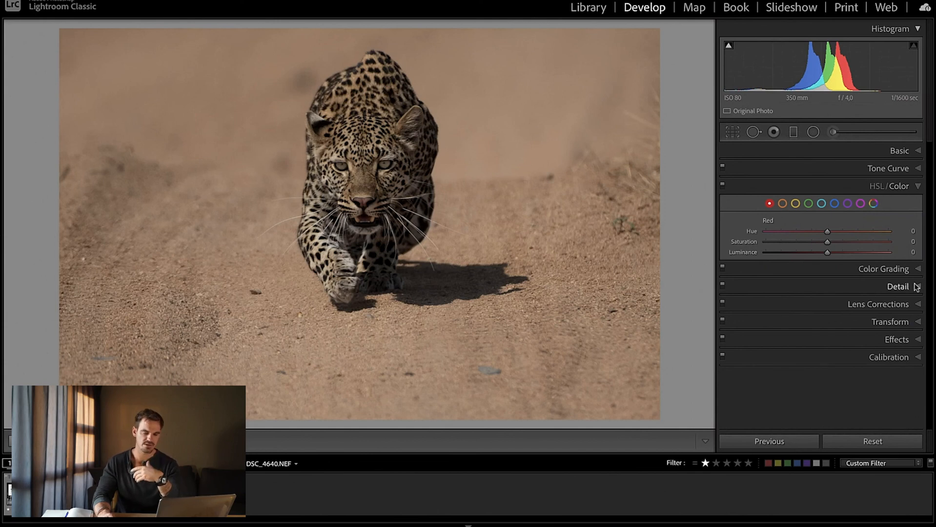
Set the sharpening Masking to 57, previewing the mask to limit sharpening mainly to the leopard's edges.
left_click(900, 287)
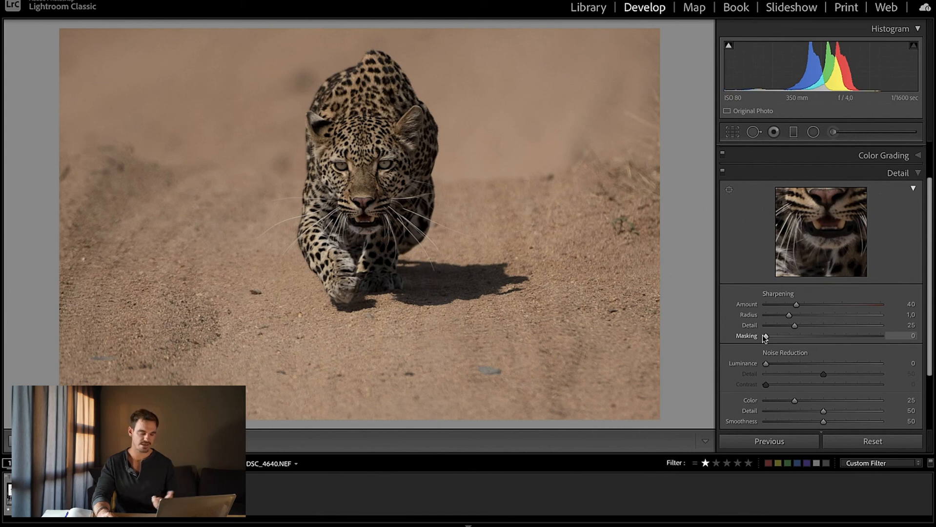
left_click_drag(766, 337, 823, 337)
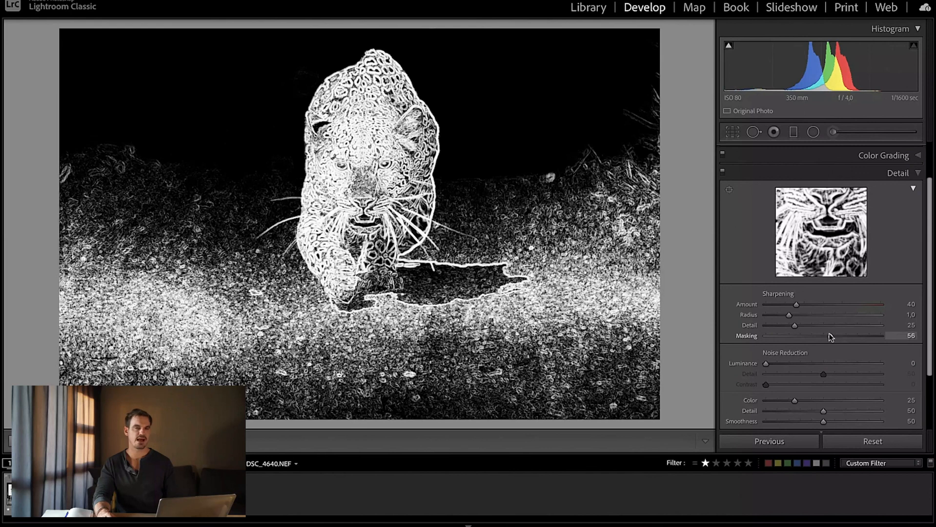
left_click_drag(833, 338, 835, 338)
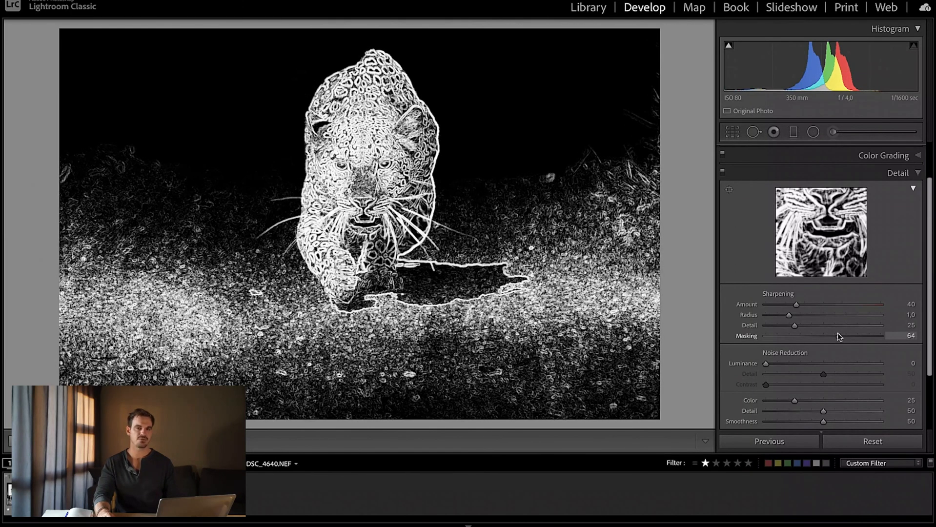
double_click(746, 337)
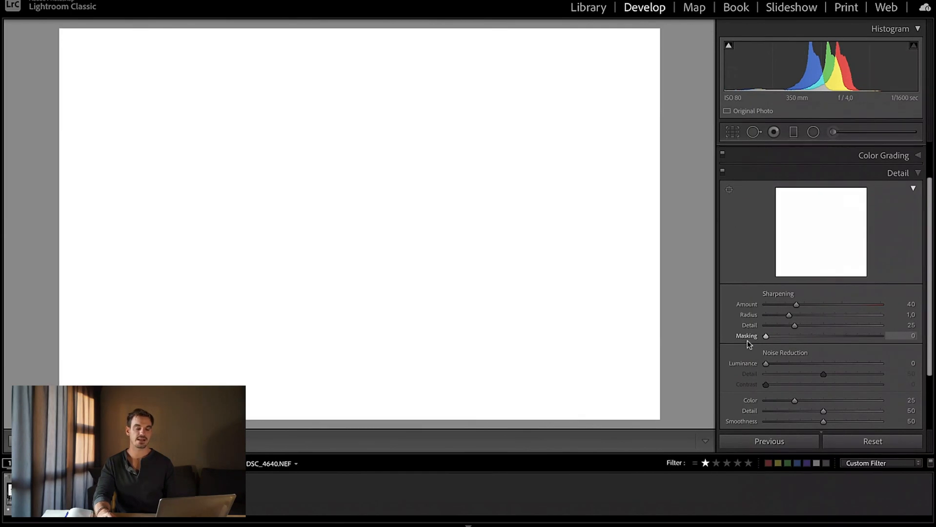
left_click_drag(766, 337, 832, 340)
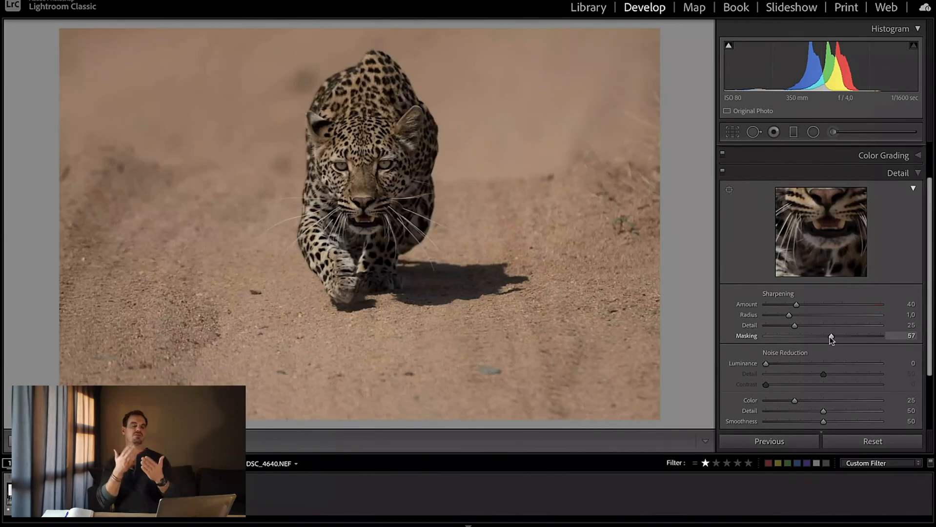